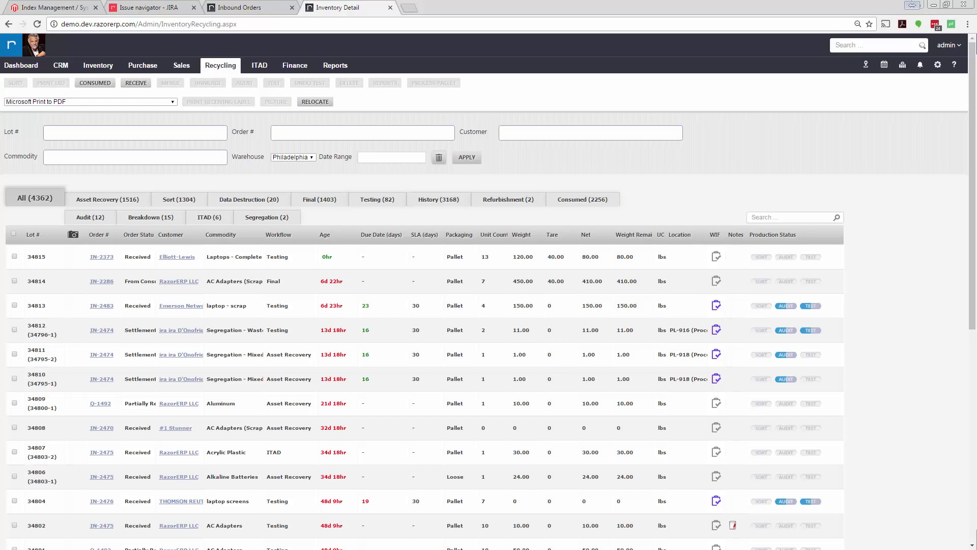
Filter the recycling lots to the Testing workflow and open the test for lot 34815.
click(233, 62)
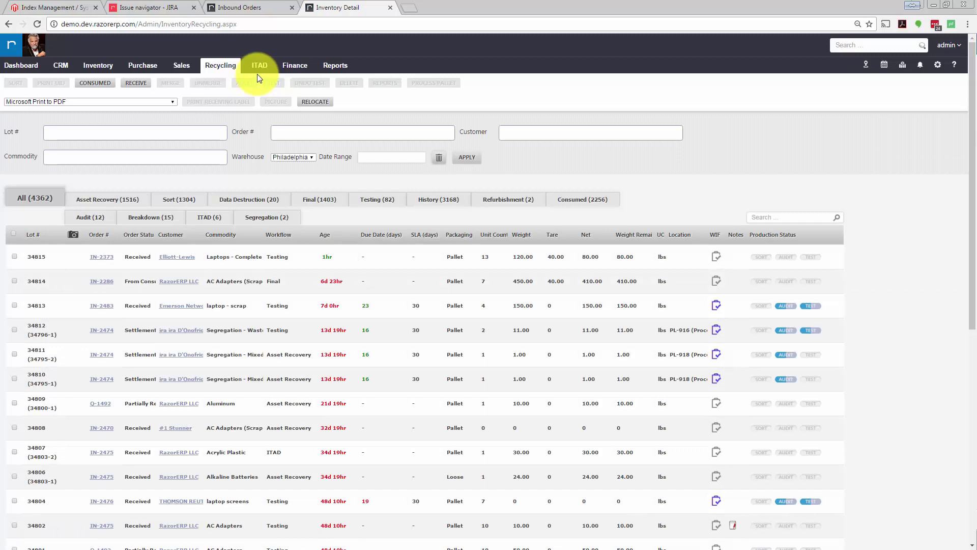
click(380, 199)
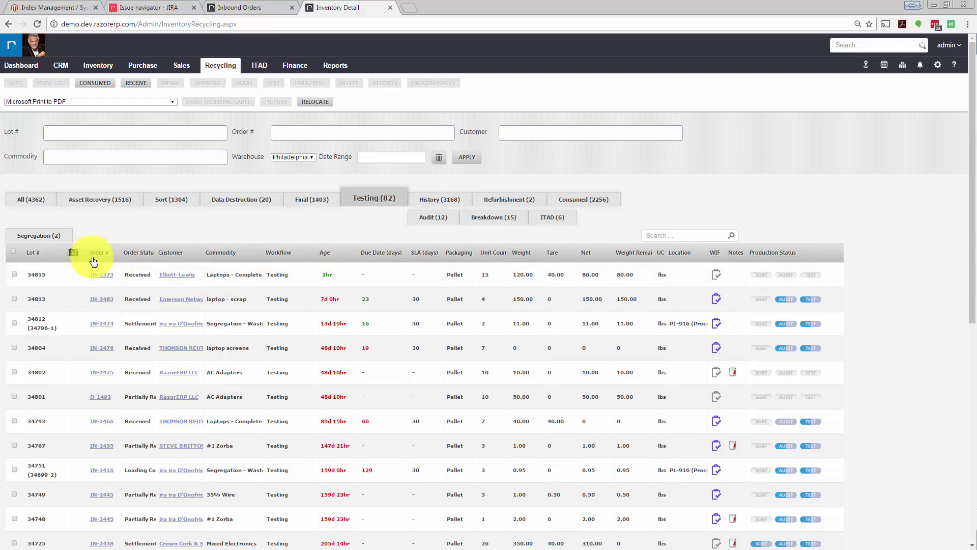
click(15, 276)
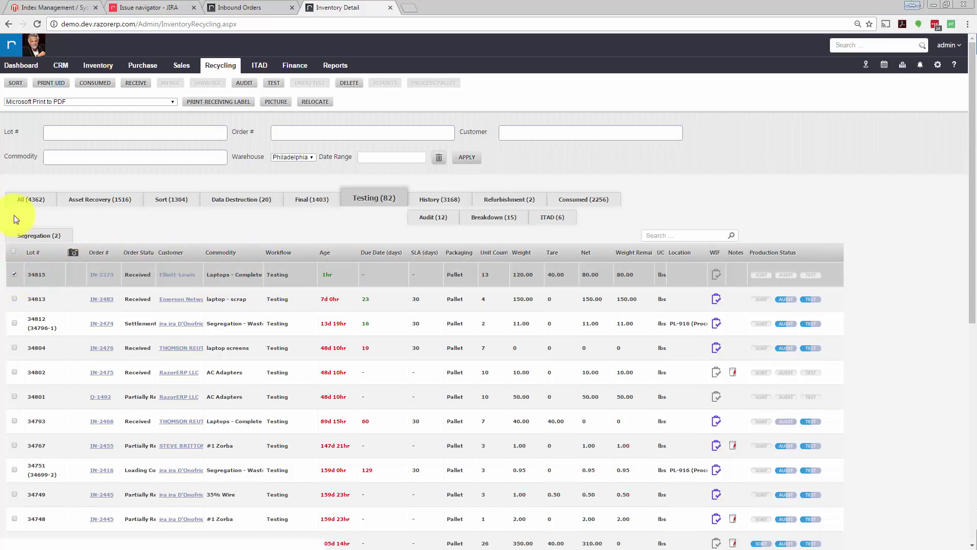
click(279, 85)
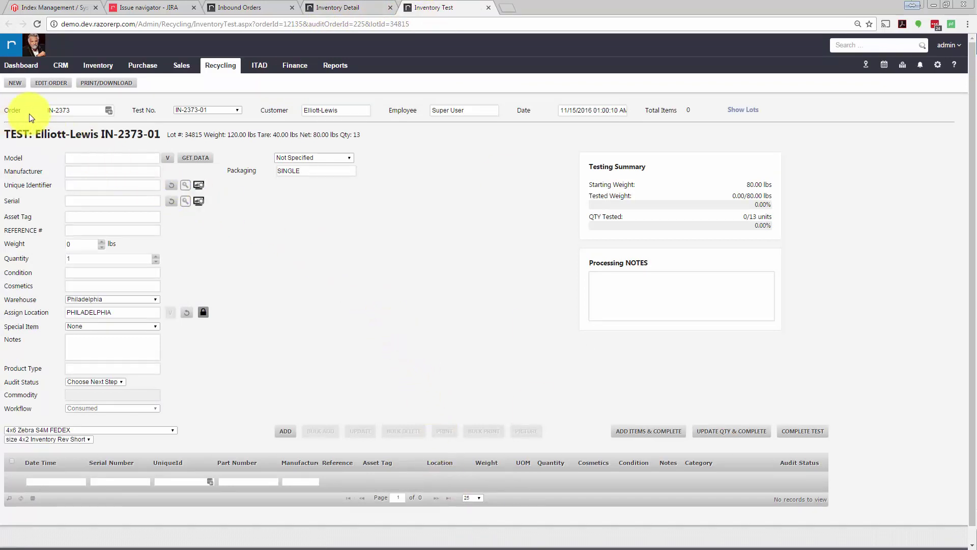
Review the test's order and customer fields and the processing notes area.
click(83, 110)
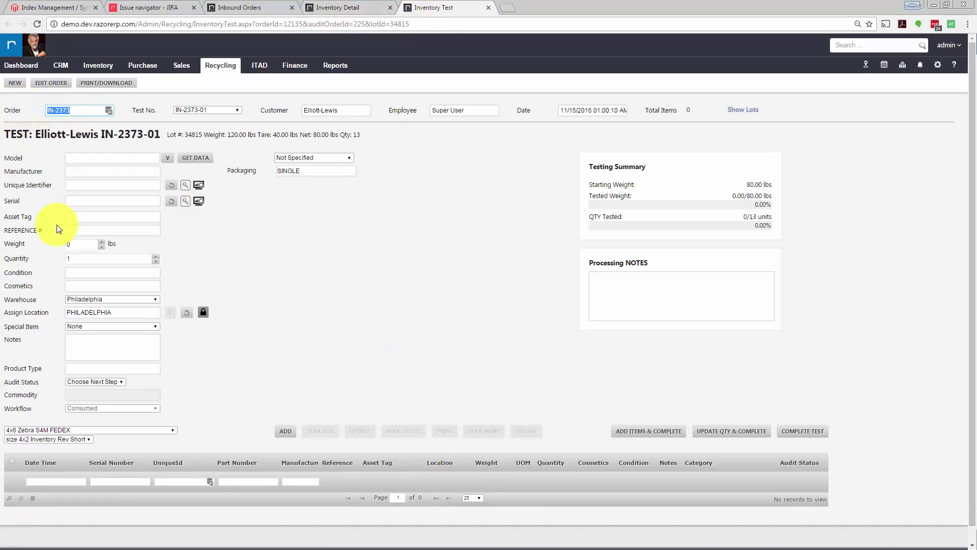
click(336, 232)
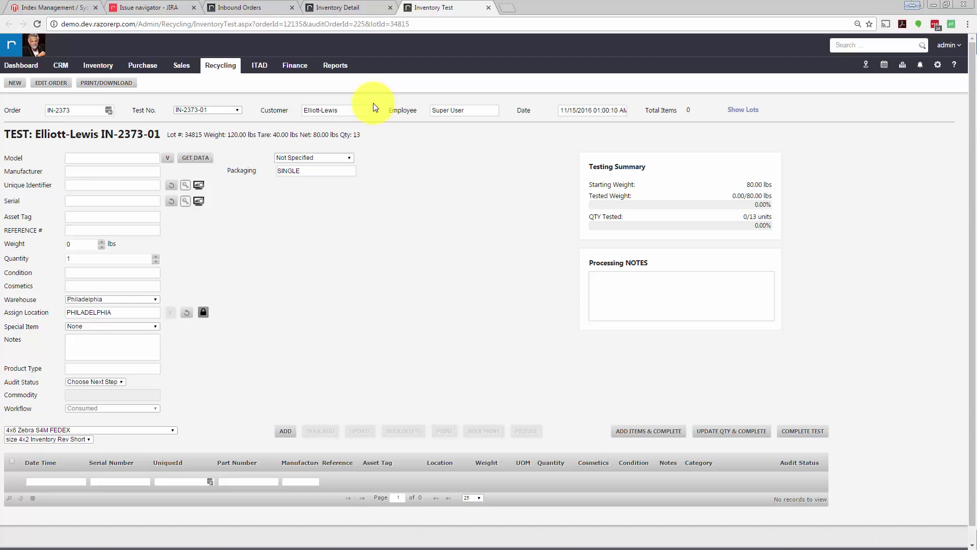
drag(364, 110, 303, 109)
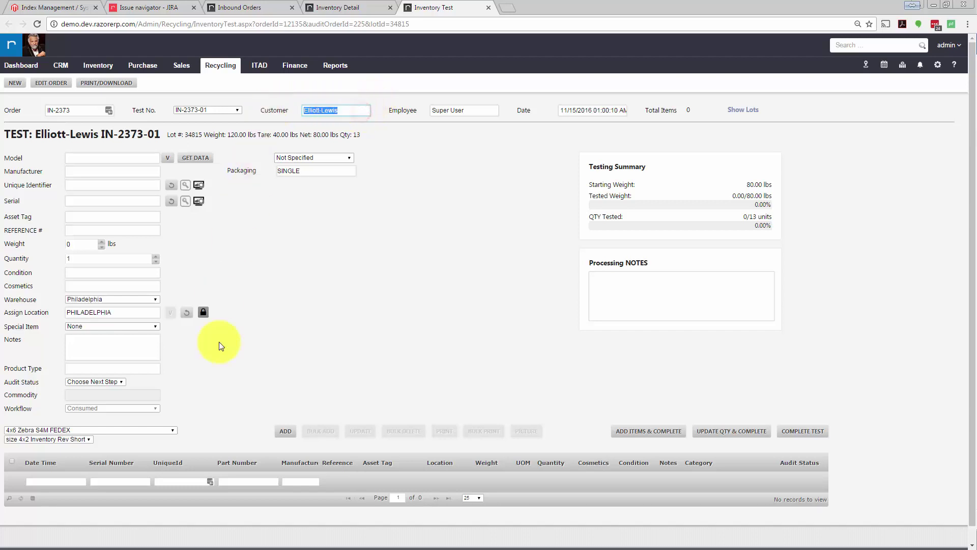
click(546, 239)
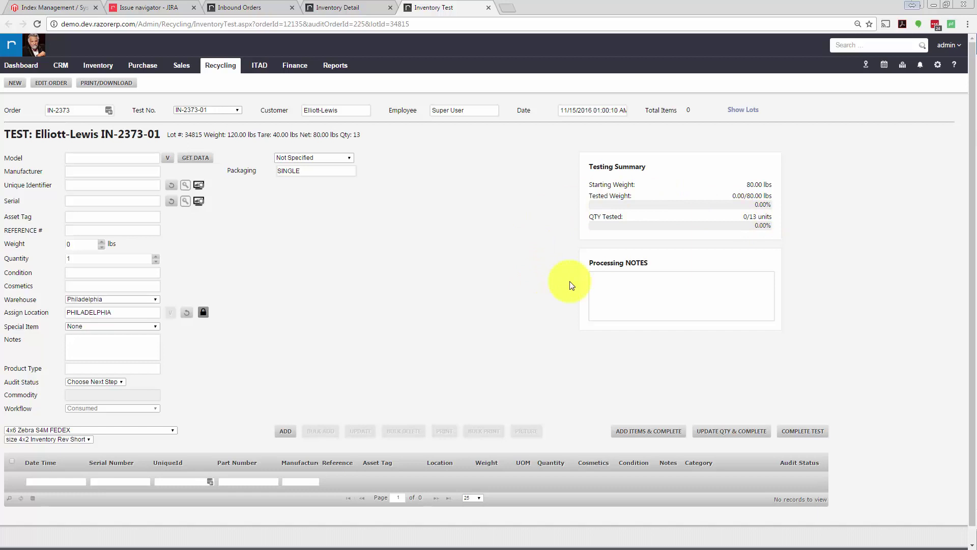
click(655, 279)
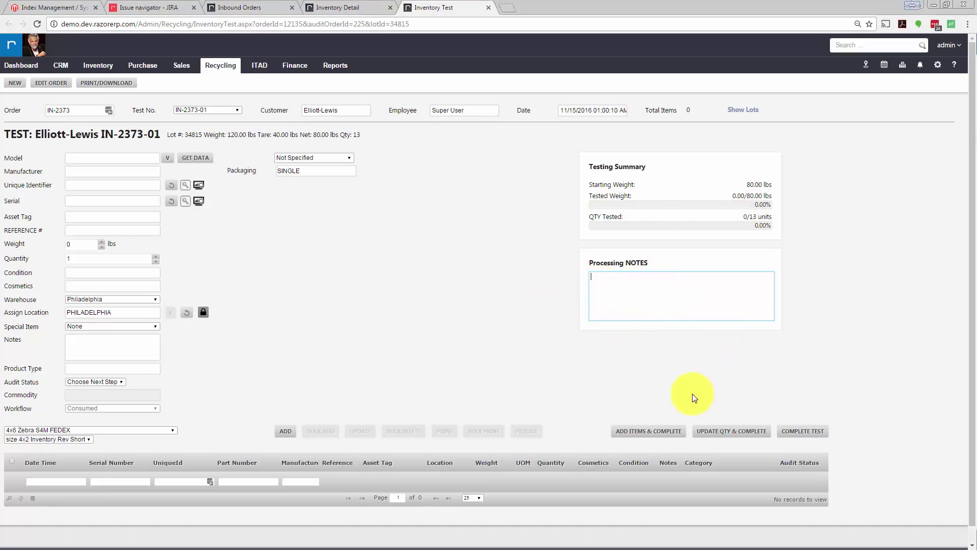
Set the tested item's model to LATITUDE E6410 and its manufacturer to DELL.
click(112, 158)
text(e6410)
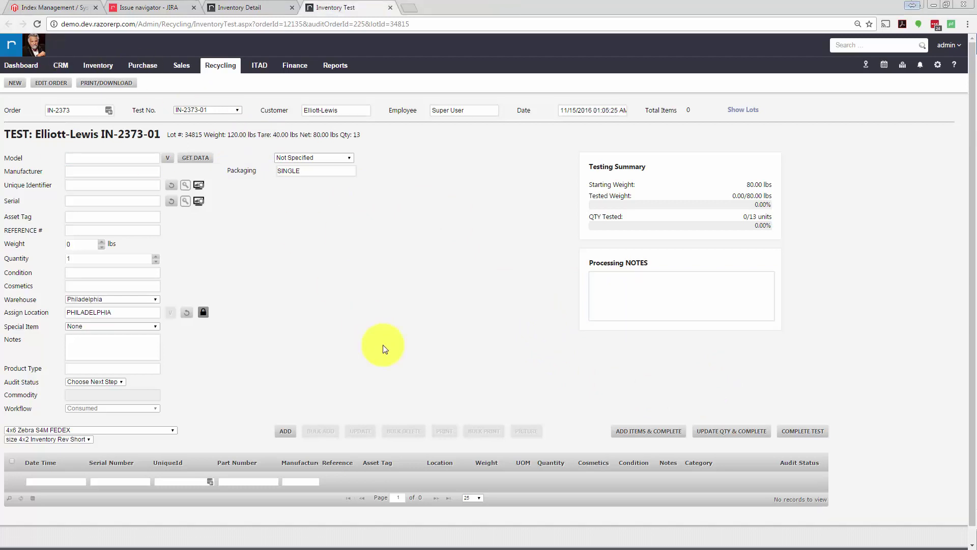
click(83, 154)
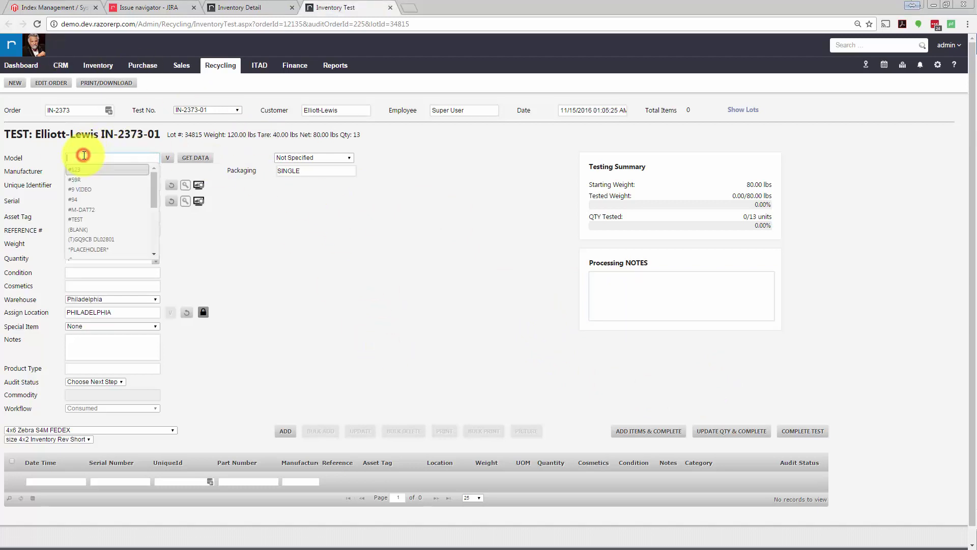
text(e6410)
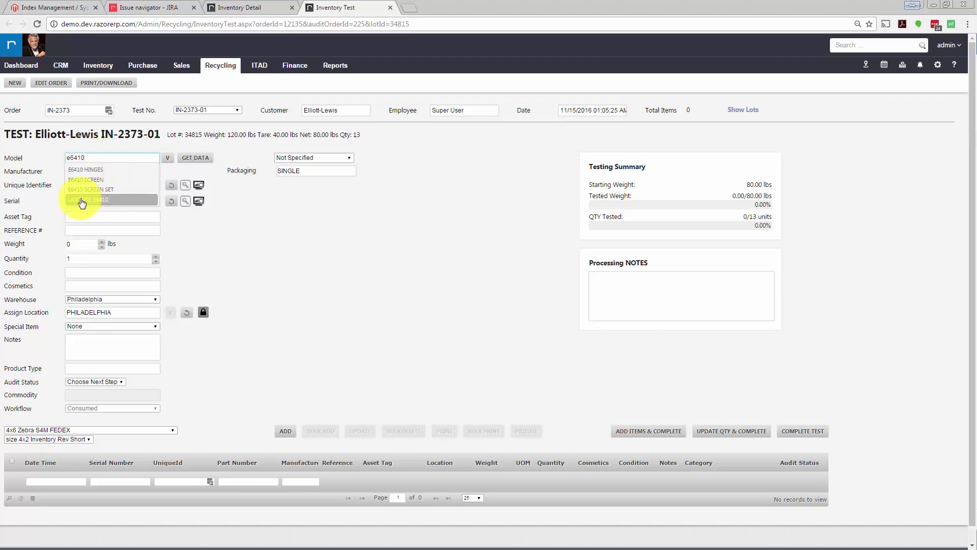
click(116, 204)
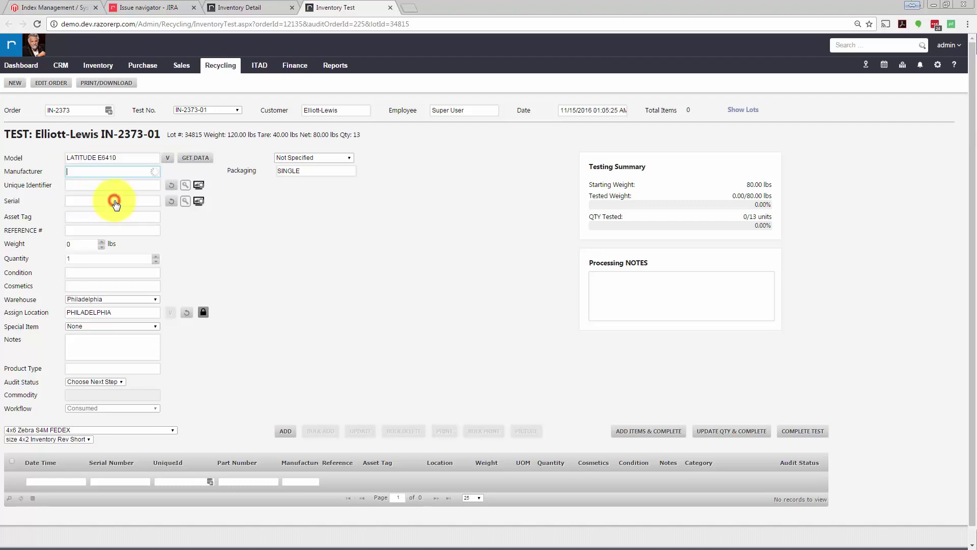
click(100, 184)
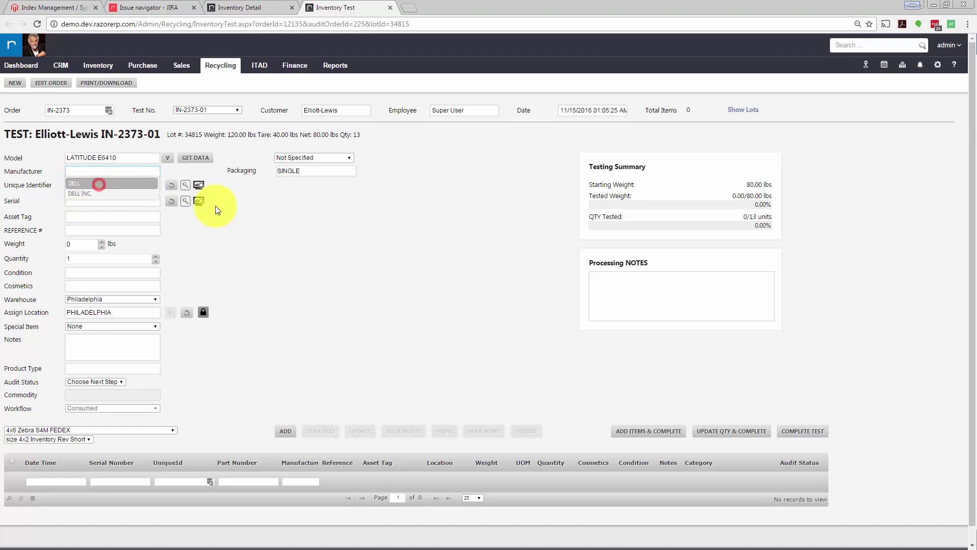
Generate a unique identifier and a serial number for the laptop.
click(172, 185)
drag(125, 185, 47, 183)
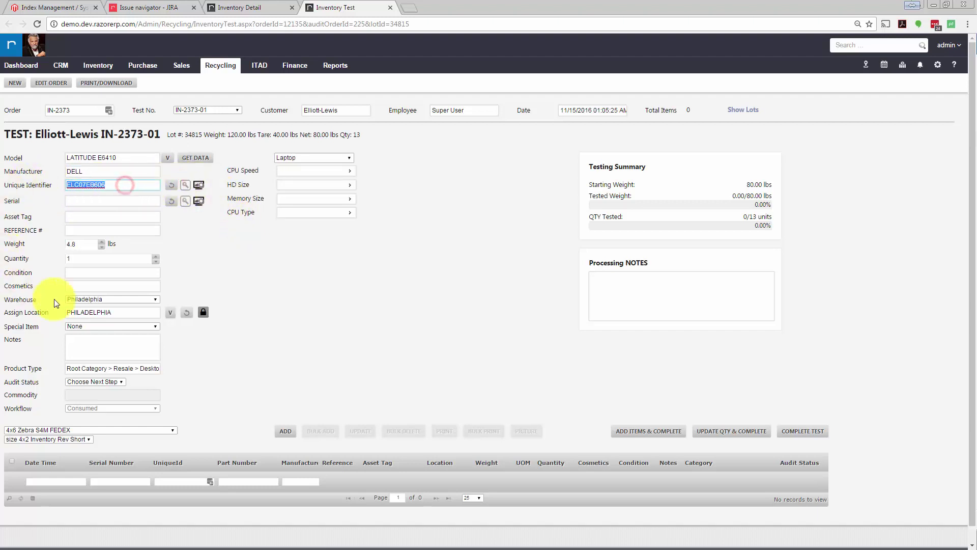
click(293, 279)
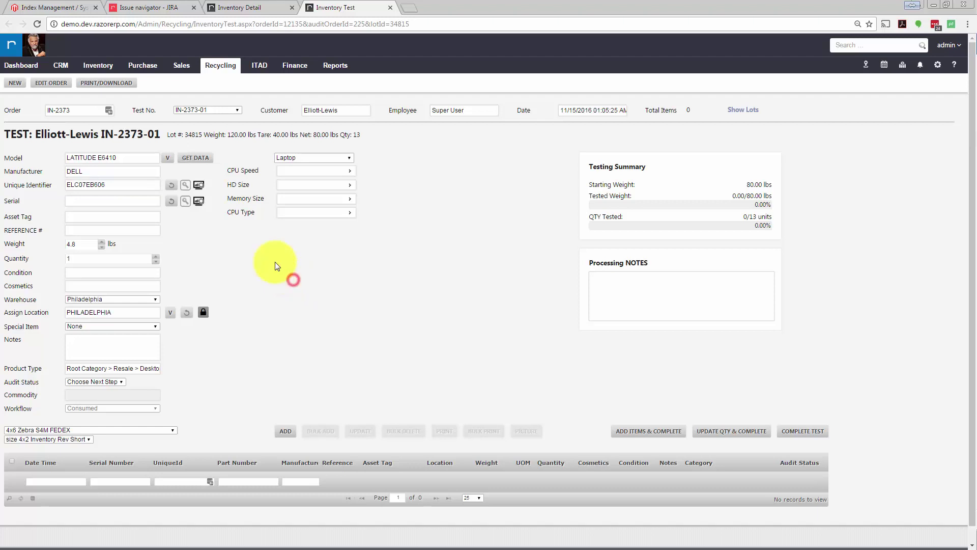
click(124, 202)
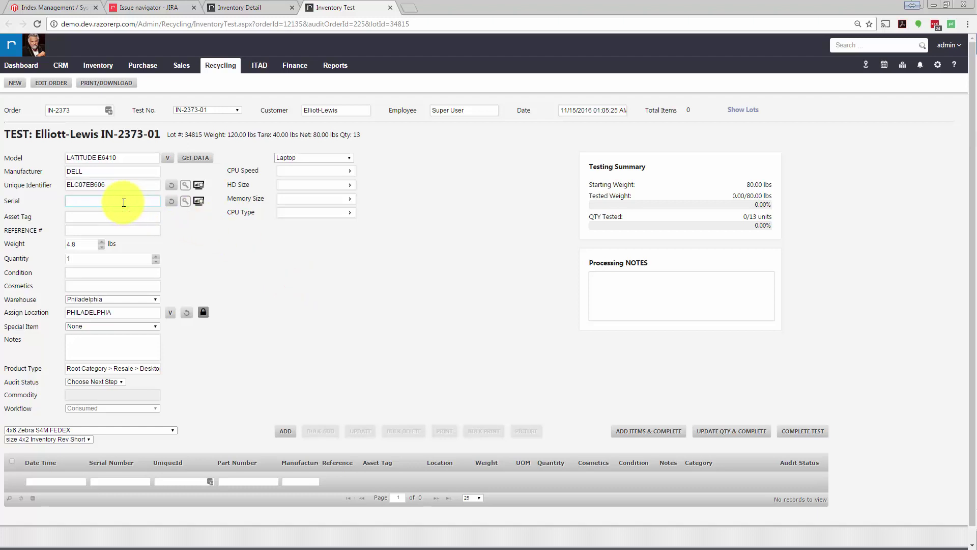
click(169, 201)
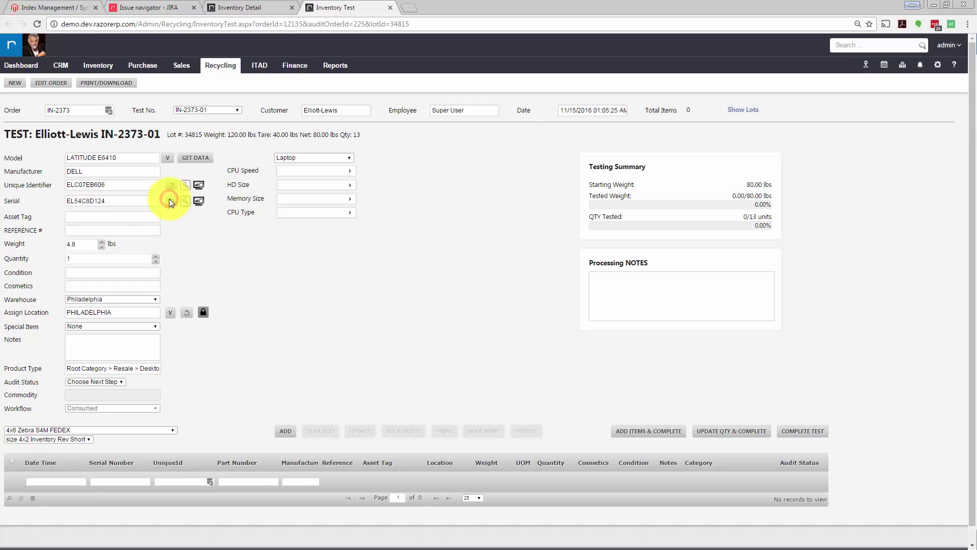
double_click(130, 202)
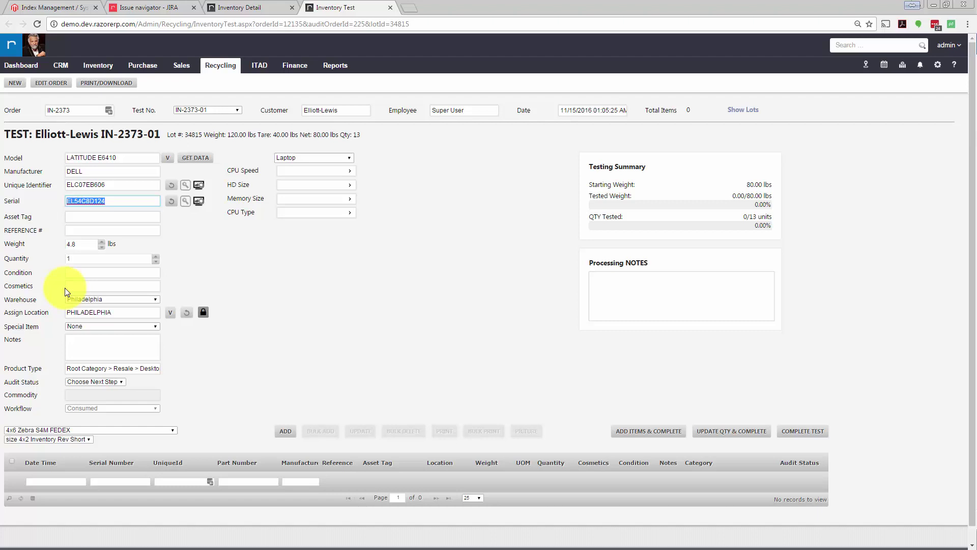
click(308, 288)
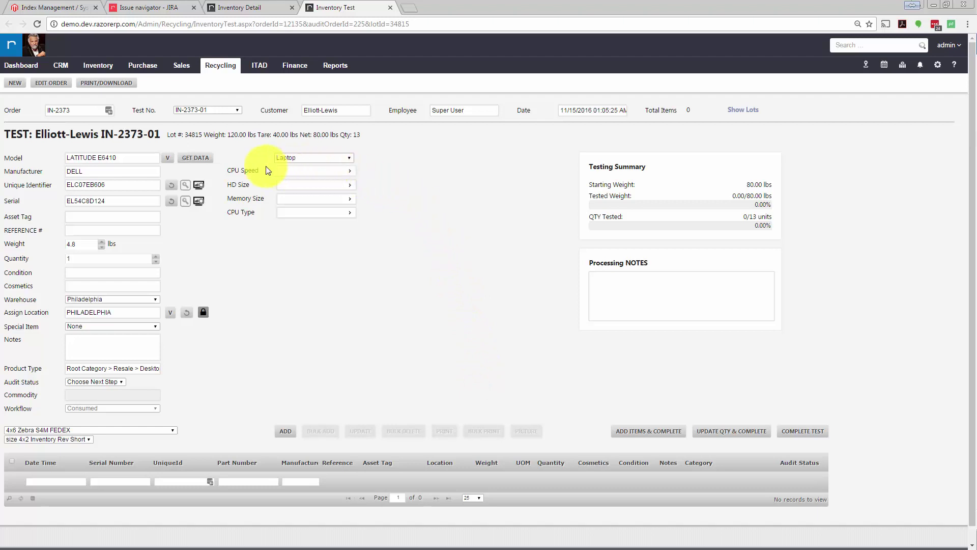
Set the laptop's condition to USED.
click(454, 179)
click(76, 244)
click(96, 258)
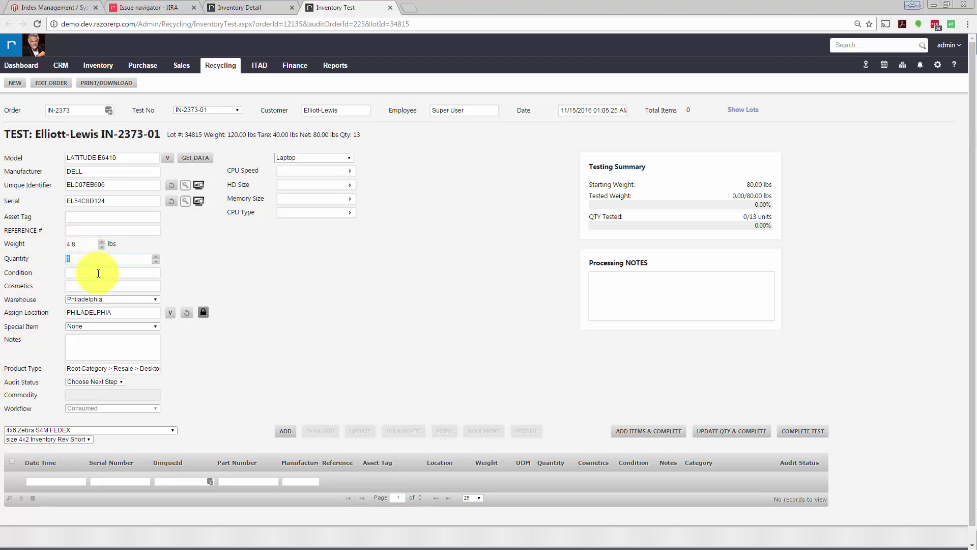
click(91, 272)
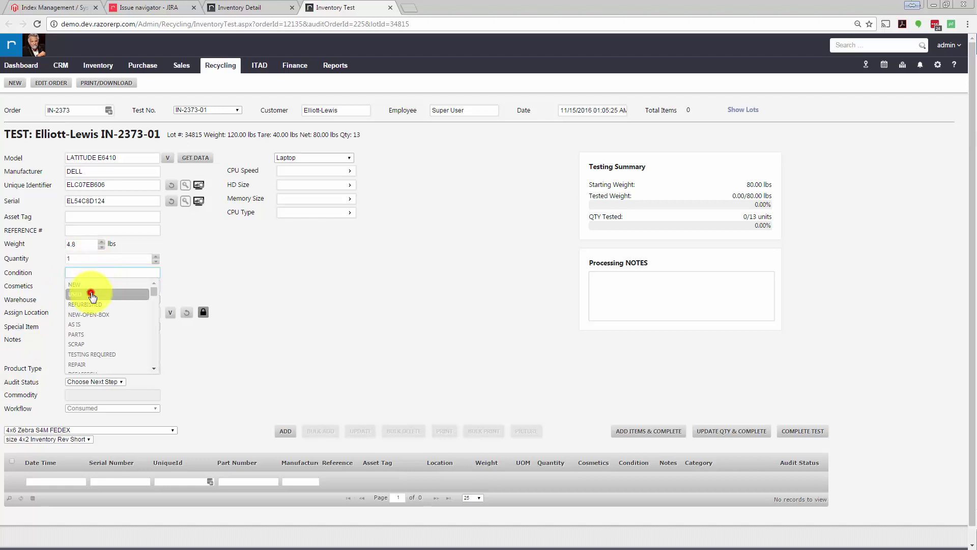
click(91, 295)
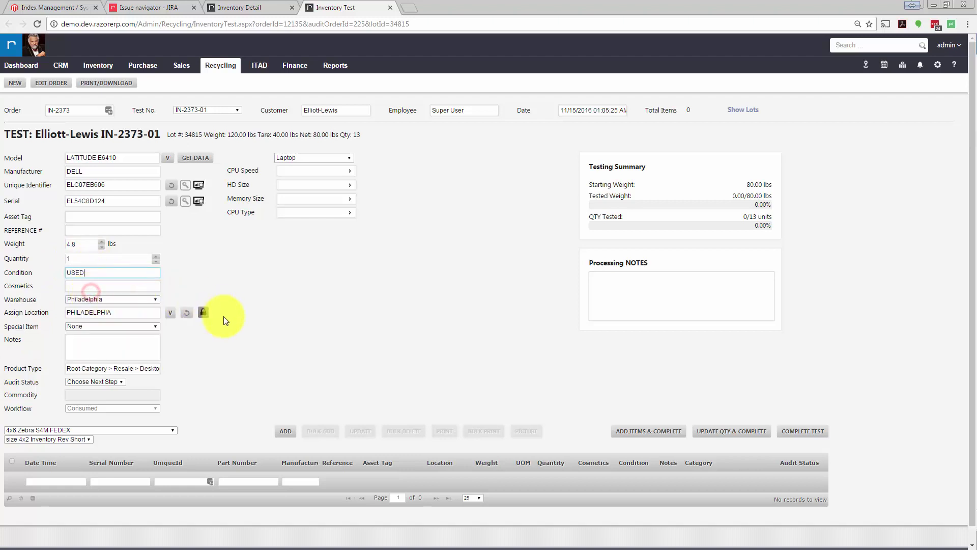
Examine the available locations and the Smart Location suggestions for the LATITUDE E6410.
click(122, 312)
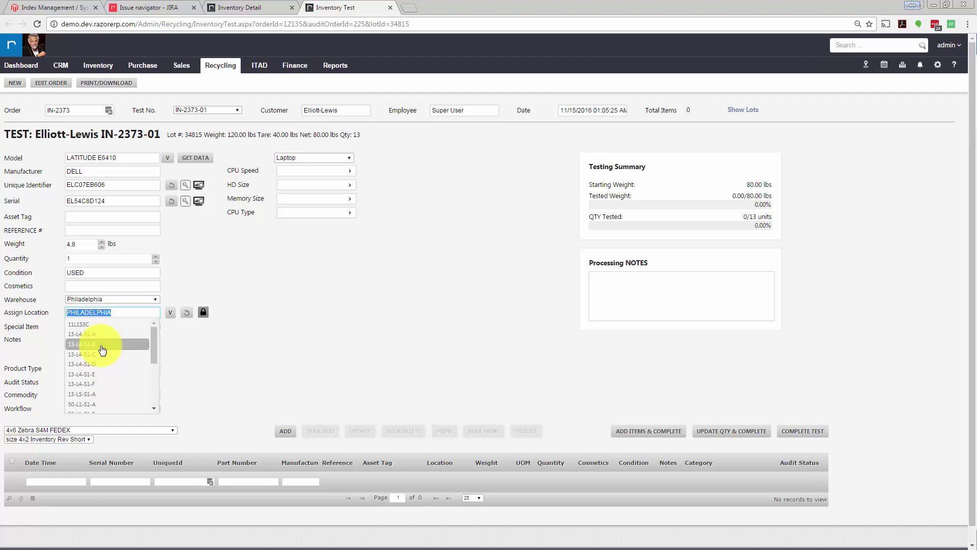
click(301, 345)
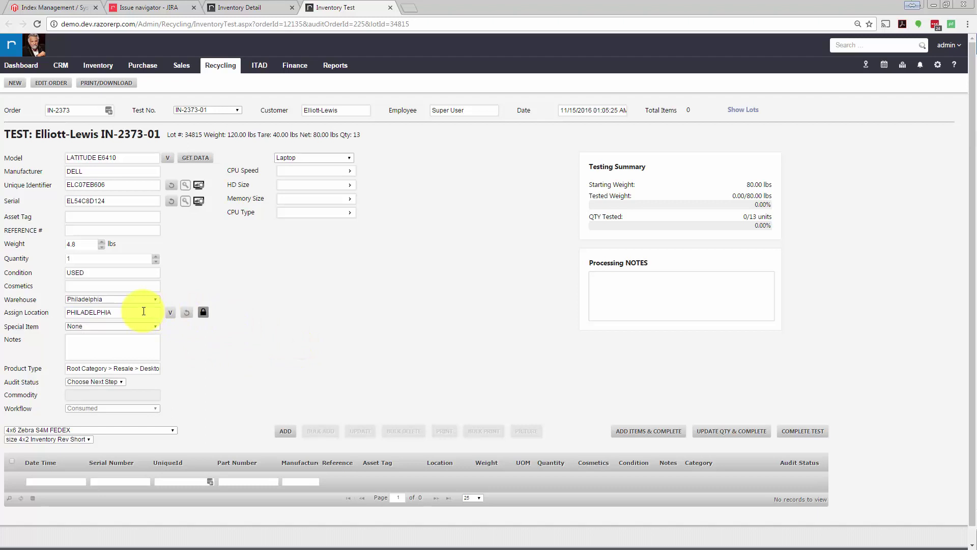
click(170, 311)
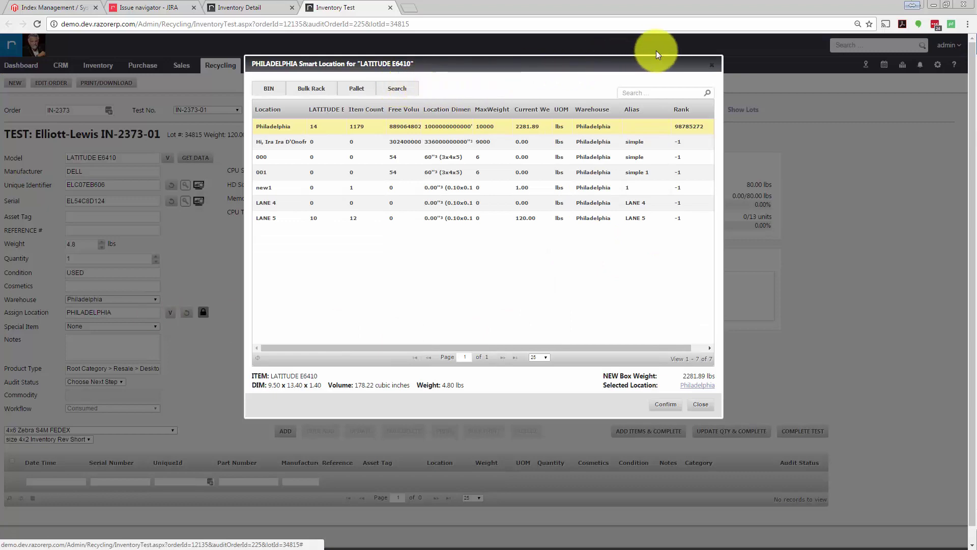
click(710, 63)
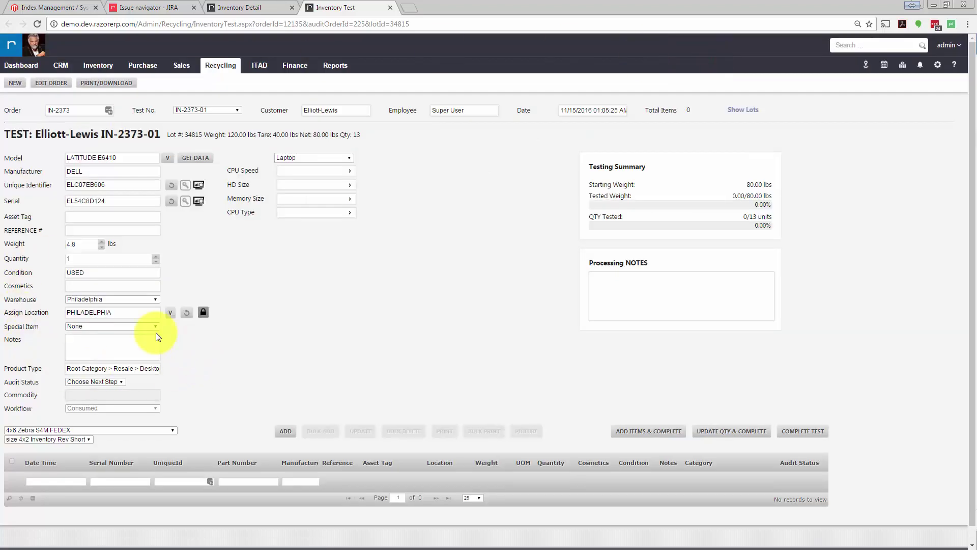
Enter the item note "Crack on the unit" and choose the product type Root Category > Resale > Desktops & Laptops > Laptops.
click(133, 346)
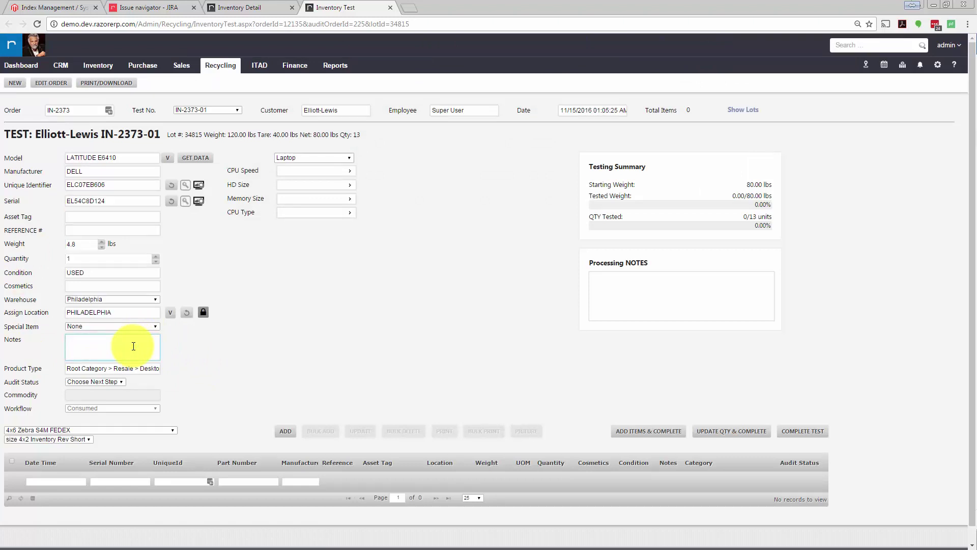
text(Crack on the unit)
click(138, 368)
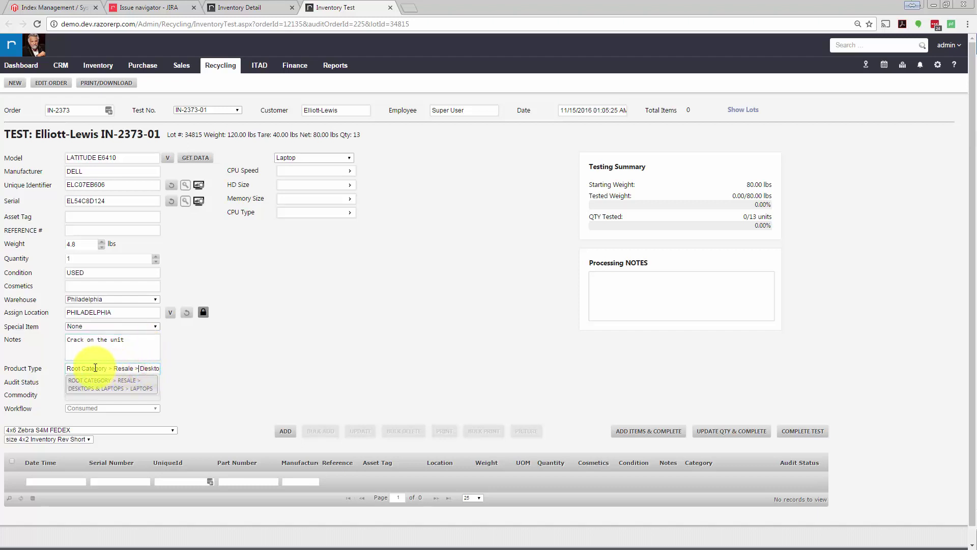
click(136, 384)
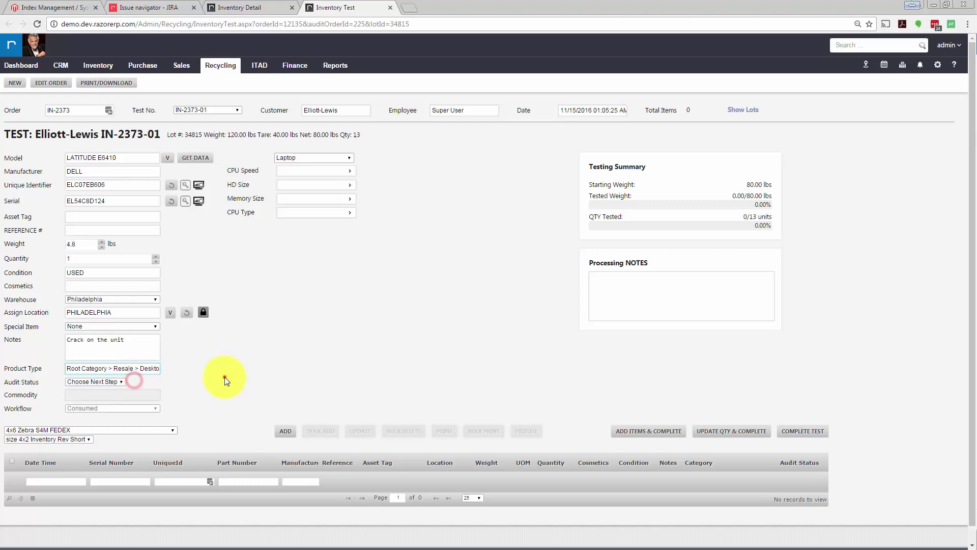
Set the laptop's audit status to Resale.
click(83, 378)
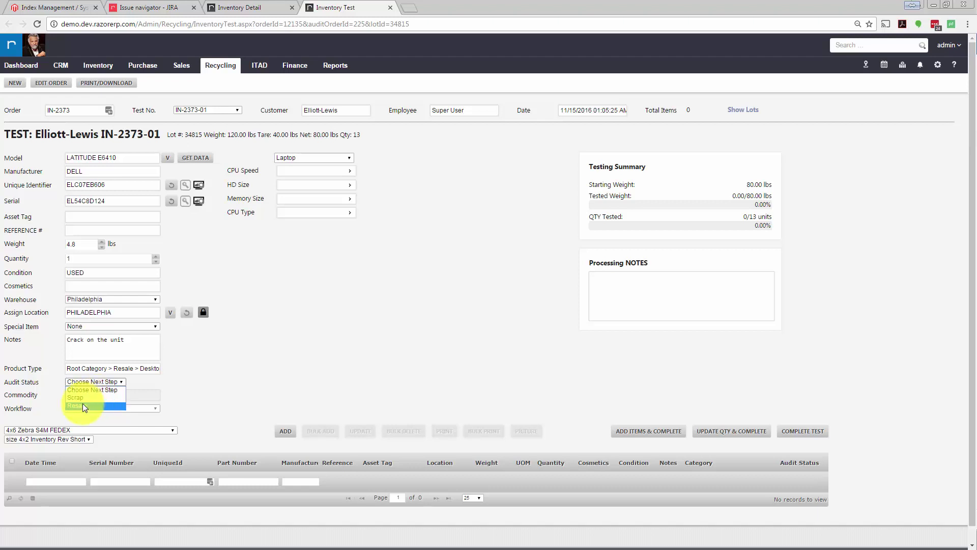
click(82, 405)
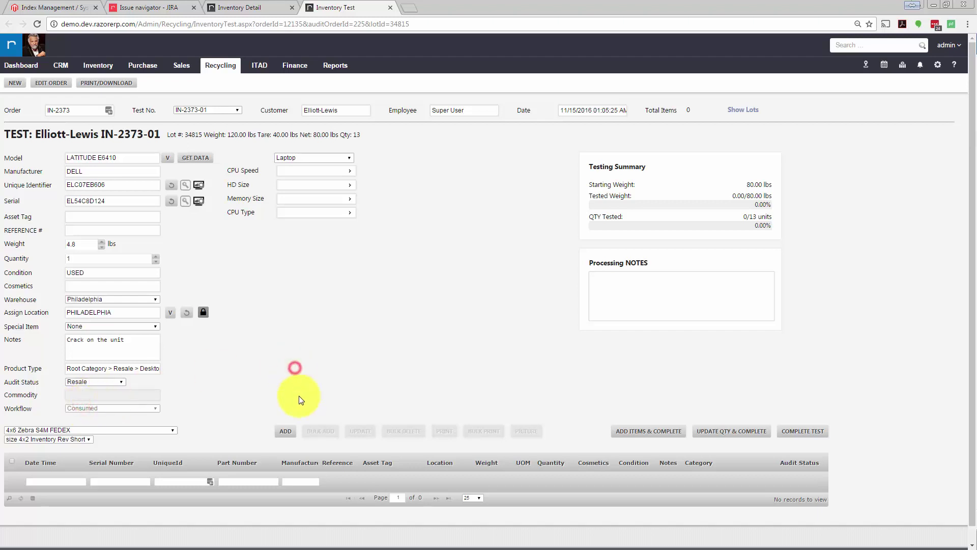
Set the laptop's CPU speed to 2.40 GHZ and its HD size to 320 GB.
click(304, 171)
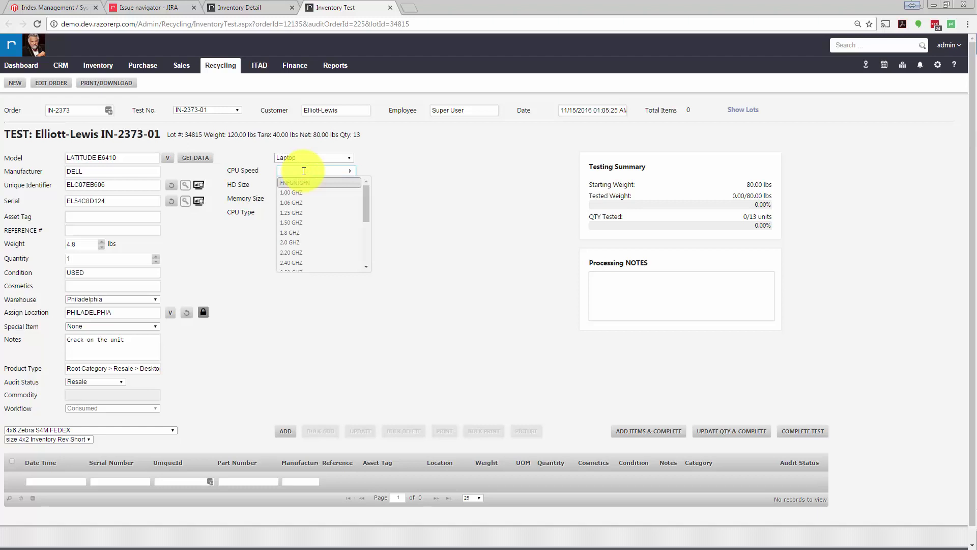
text(2.40)
click(304, 182)
click(289, 185)
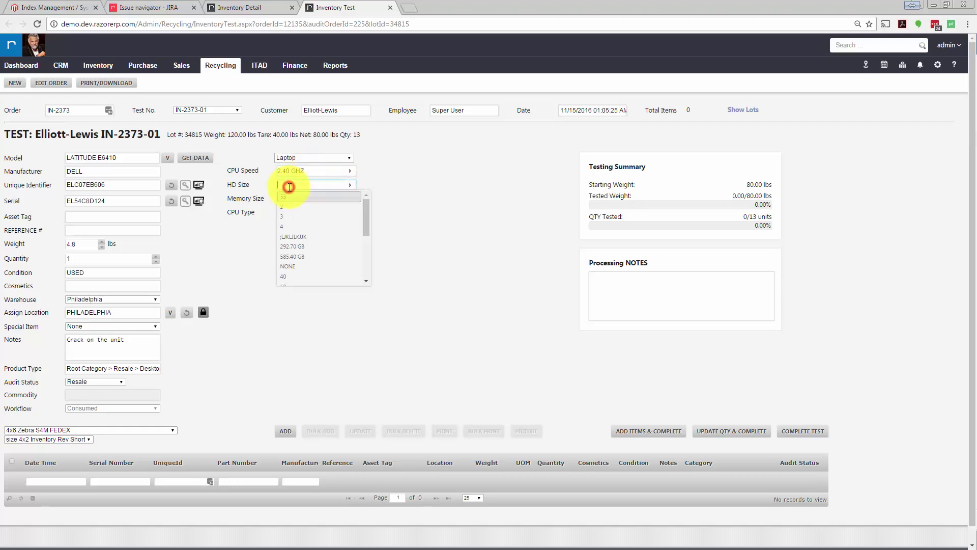
text(320 GB)
Set the laptop's memory size to 4 GB and its CPU type to INTEL CORE I5 I5-3210M.
click(290, 198)
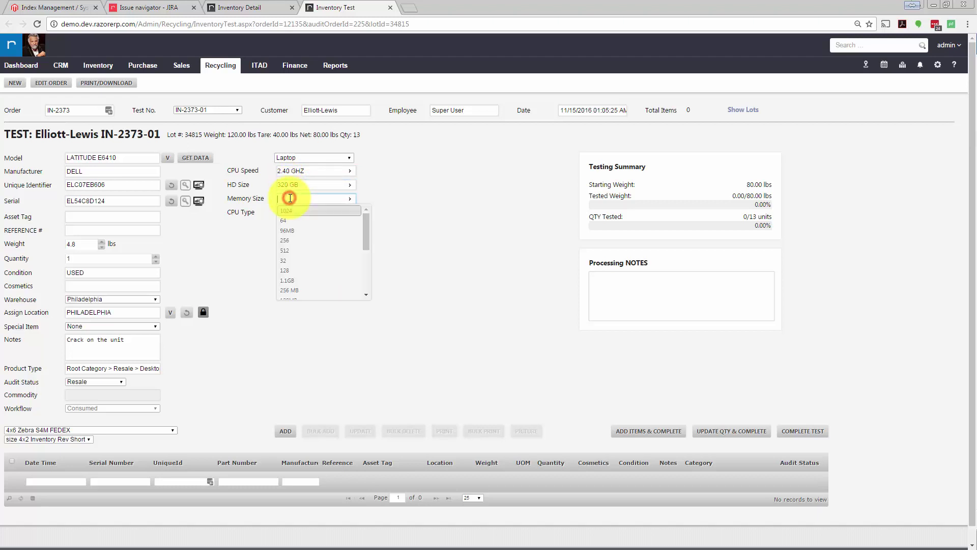
text(4 GB)
click(309, 211)
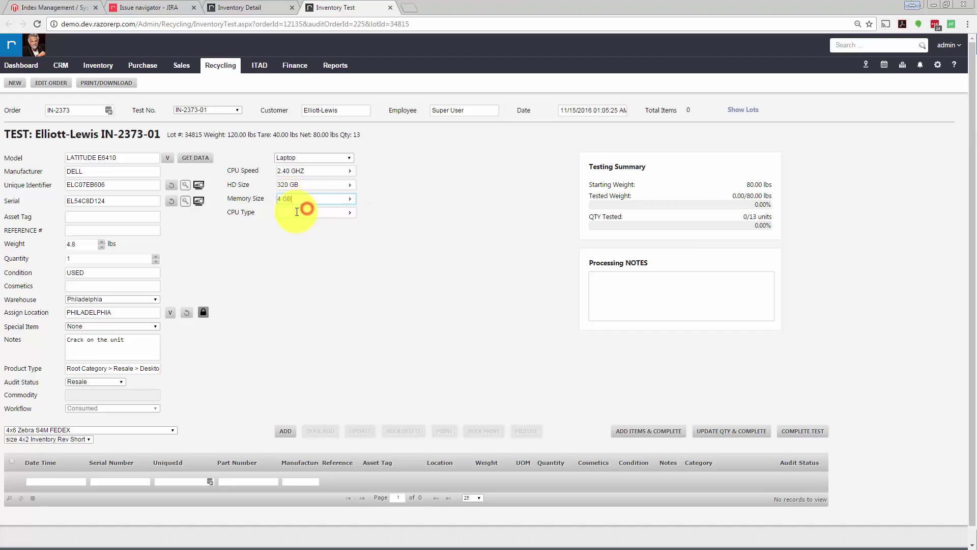
click(297, 212)
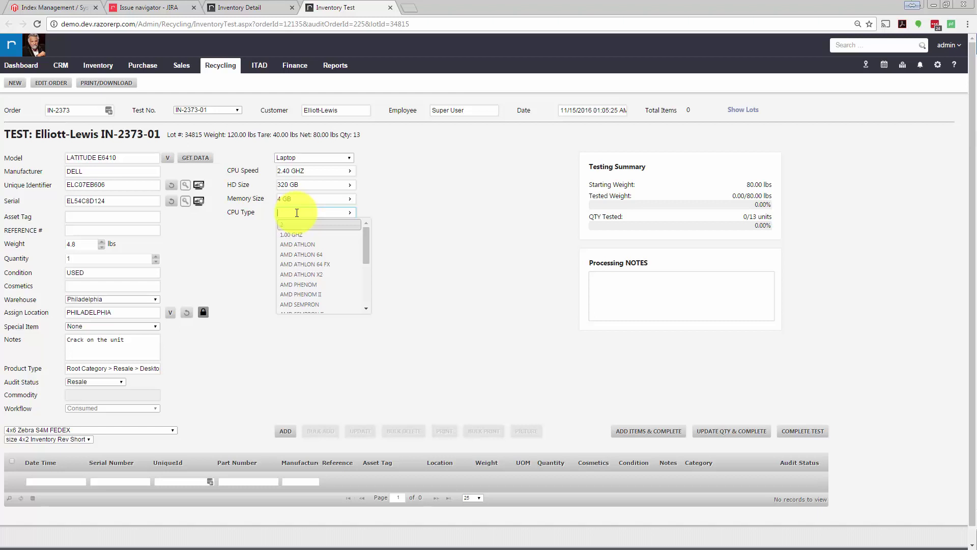
text(i5)
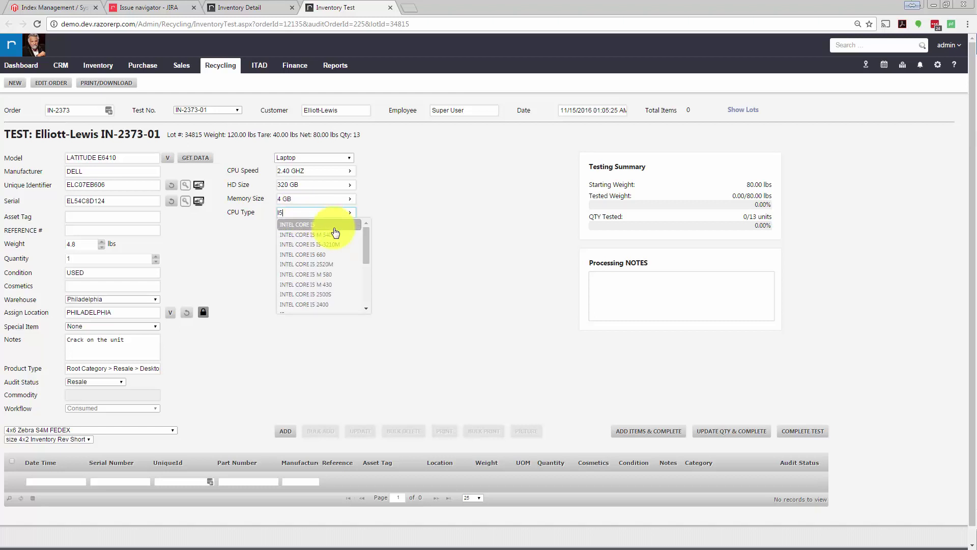
click(332, 243)
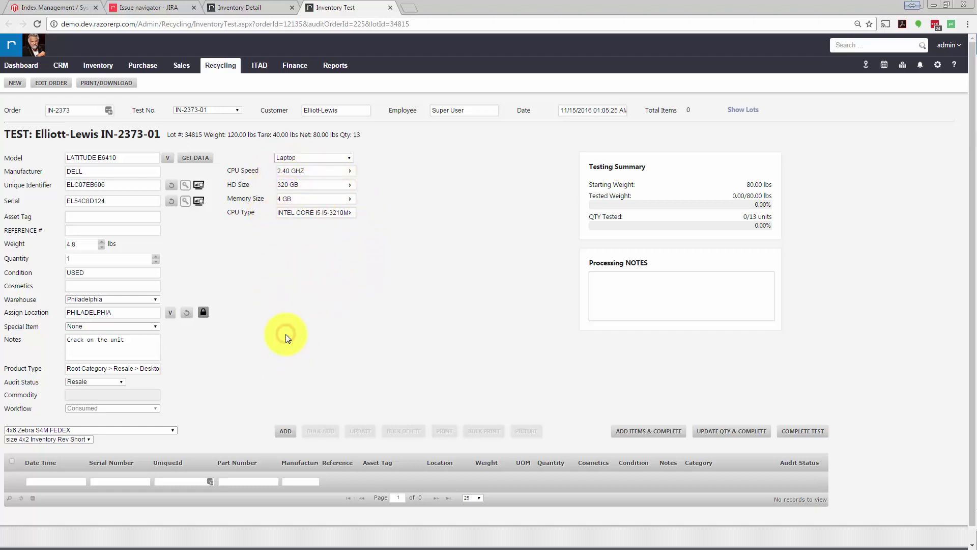
Add the LATITUDE E6410 to the tested items without printing its label.
click(283, 432)
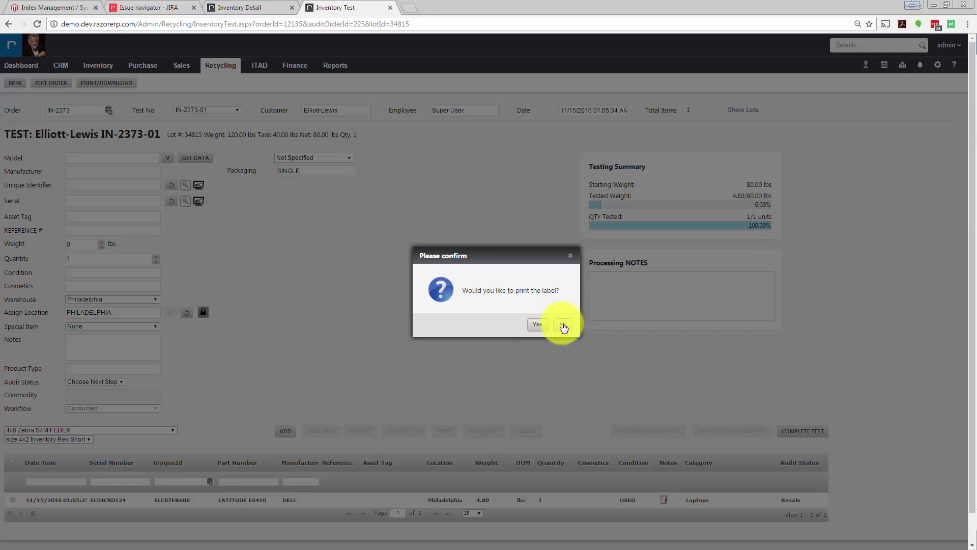
click(563, 325)
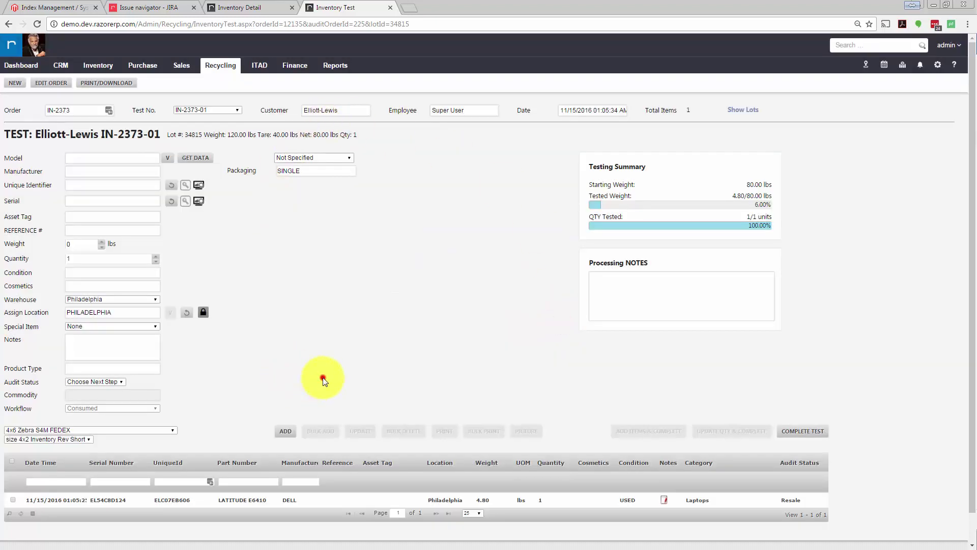
Generate a bulk insert of 5 units from the tested LATITUDE E6410, with auto-generated unique IDs but no auto-generated serials.
click(22, 501)
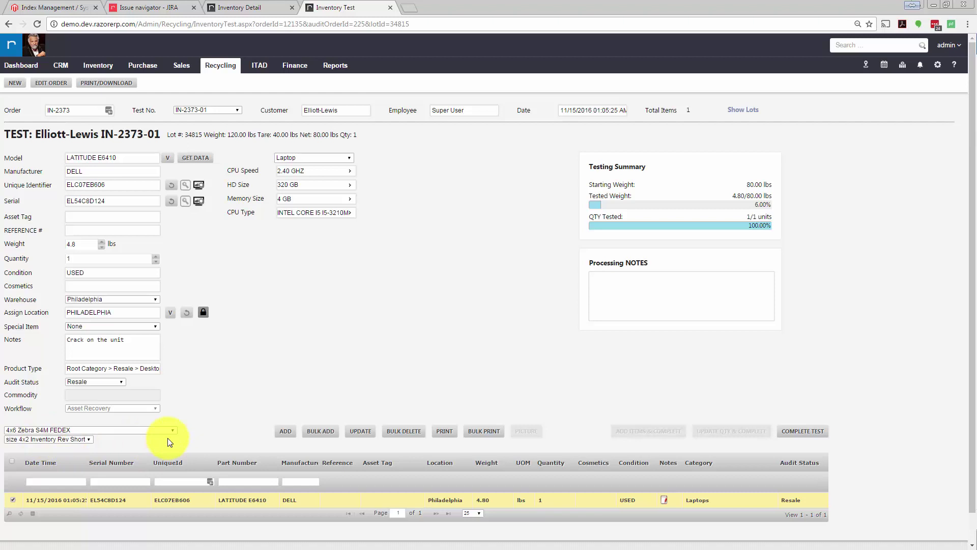
click(455, 436)
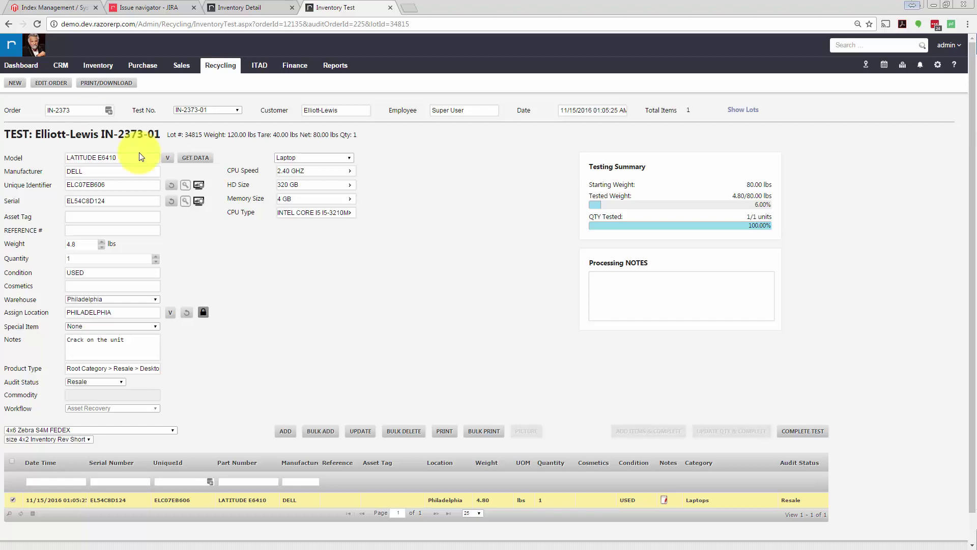
click(474, 326)
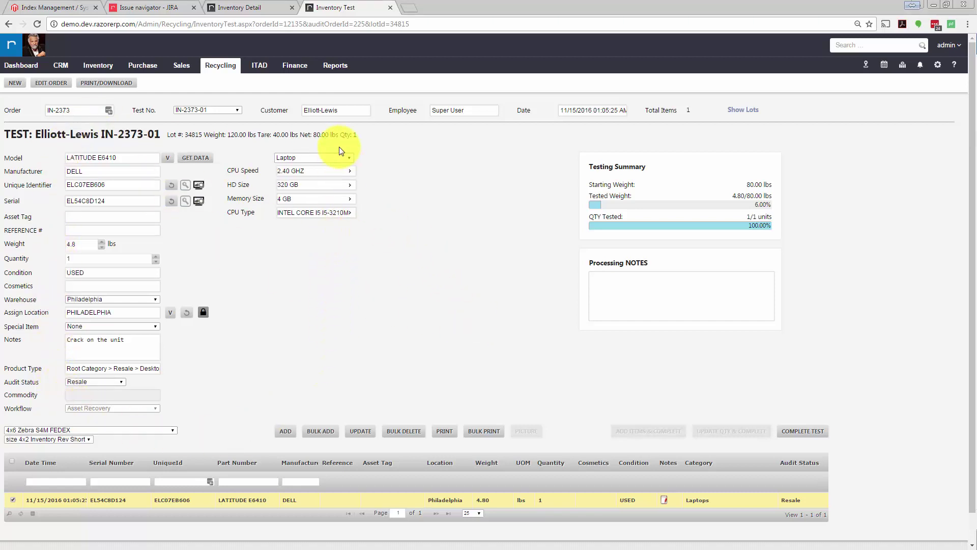
click(328, 430)
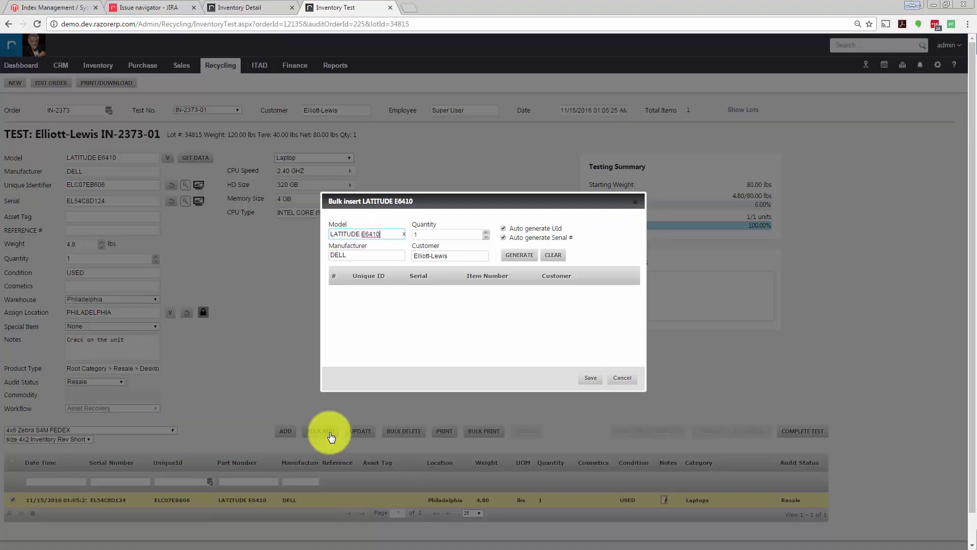
click(450, 235)
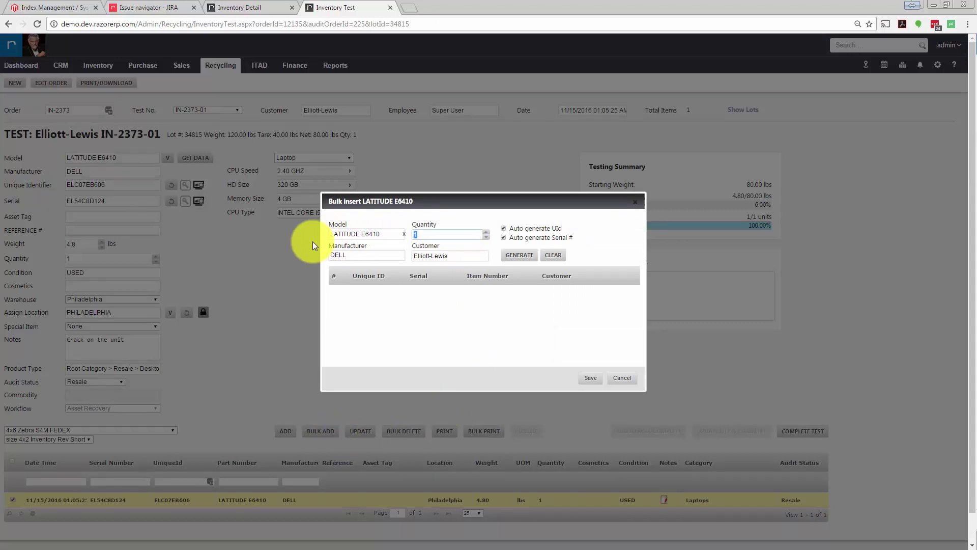
text(5)
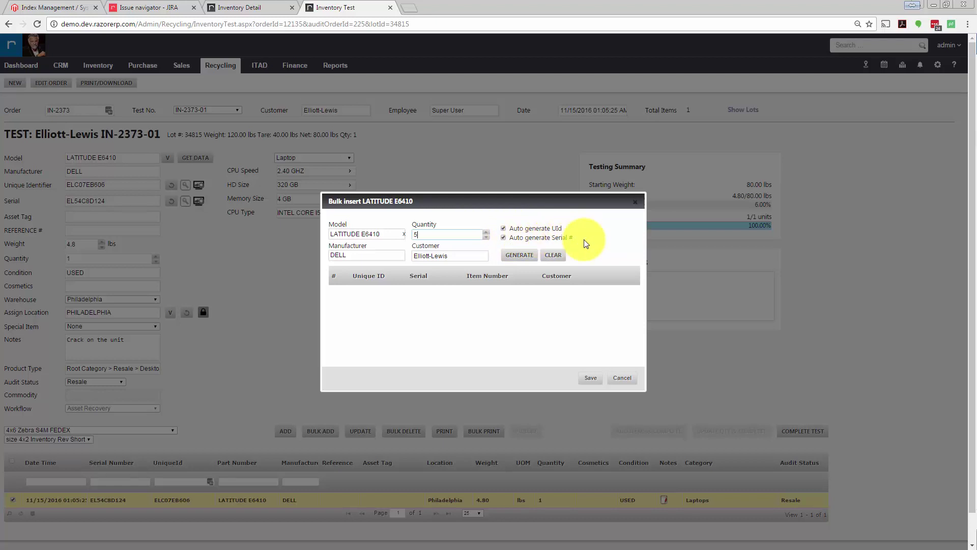
click(511, 237)
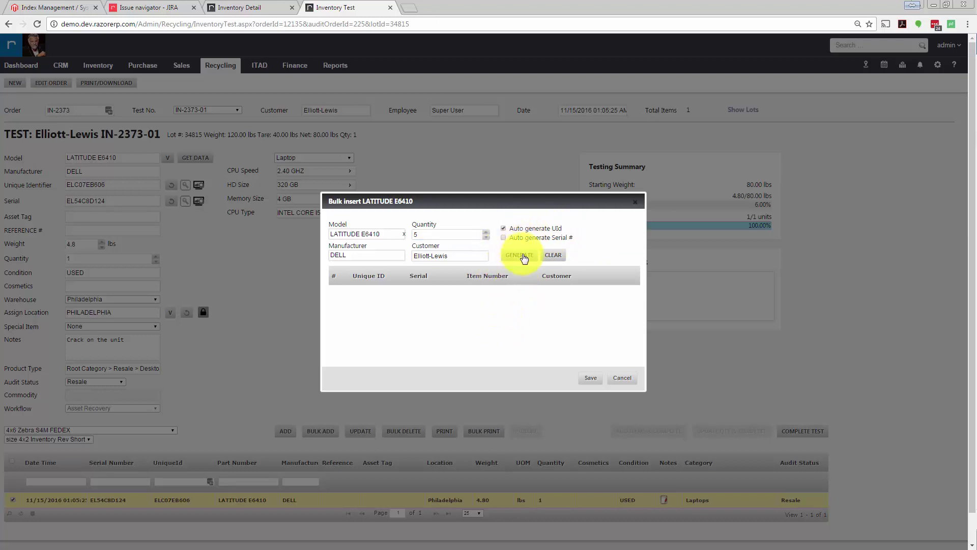
click(524, 258)
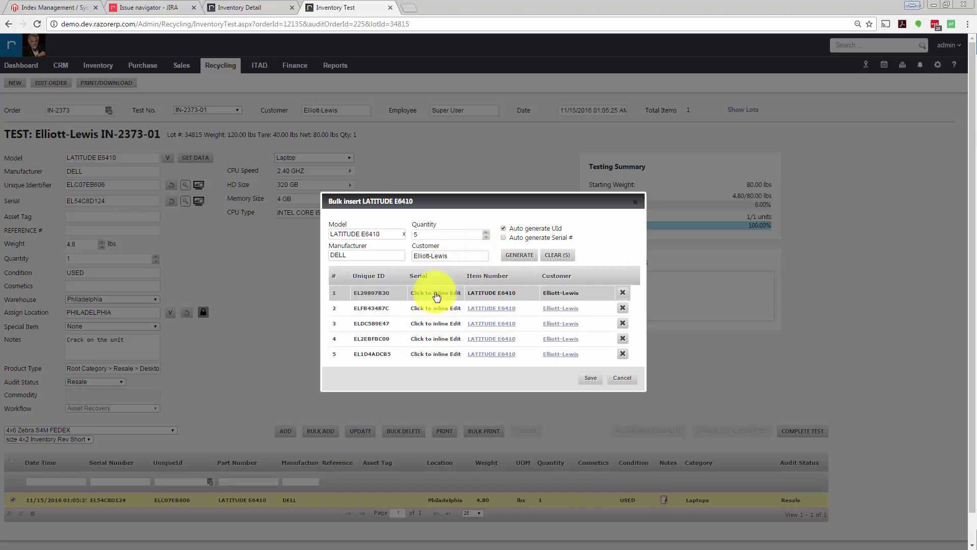
Give the five bulk units the serials dfgfff4, 23423434sdf, 2343334fff, 22343423dd and ggfgfgfgggg, and save them without printing labels.
click(436, 294)
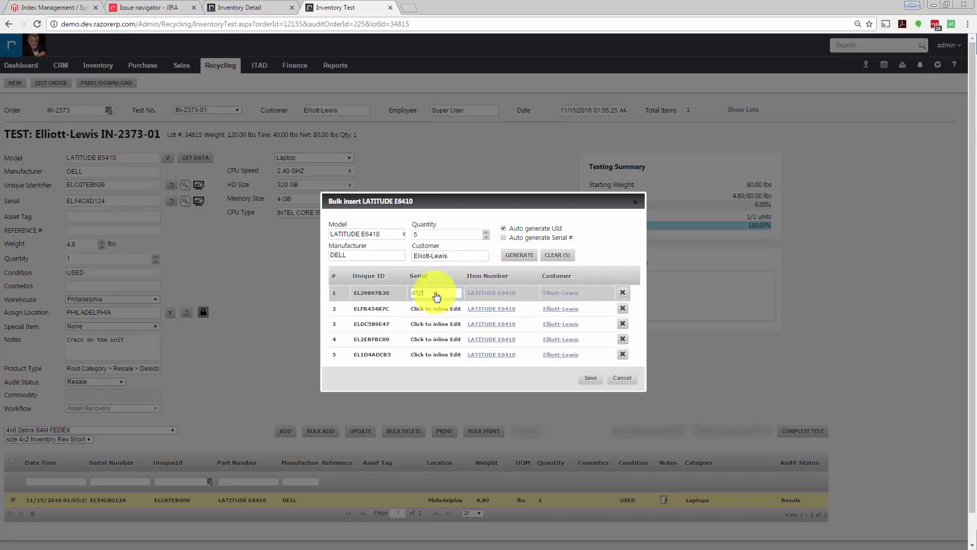
key(Tab)
text(2)
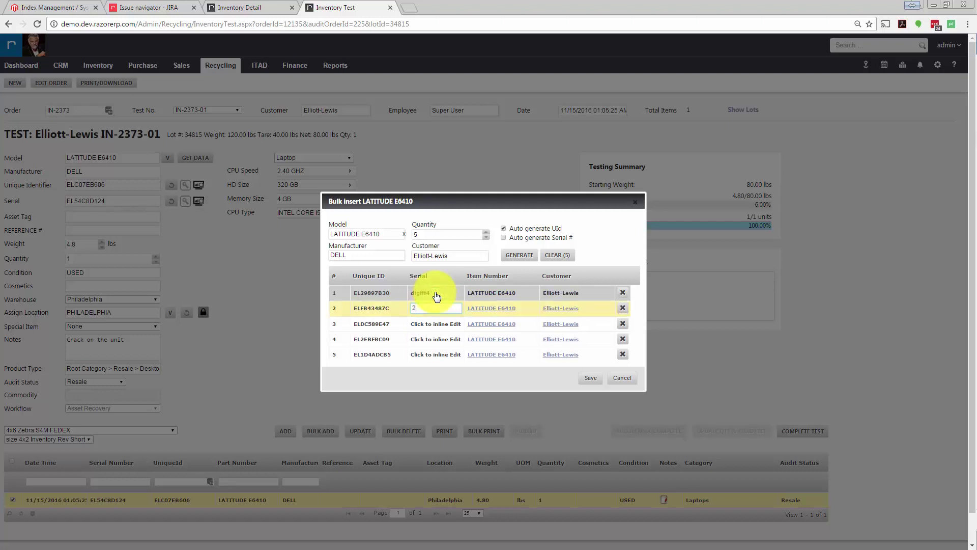
text(3423434sdf)
key(Tab)
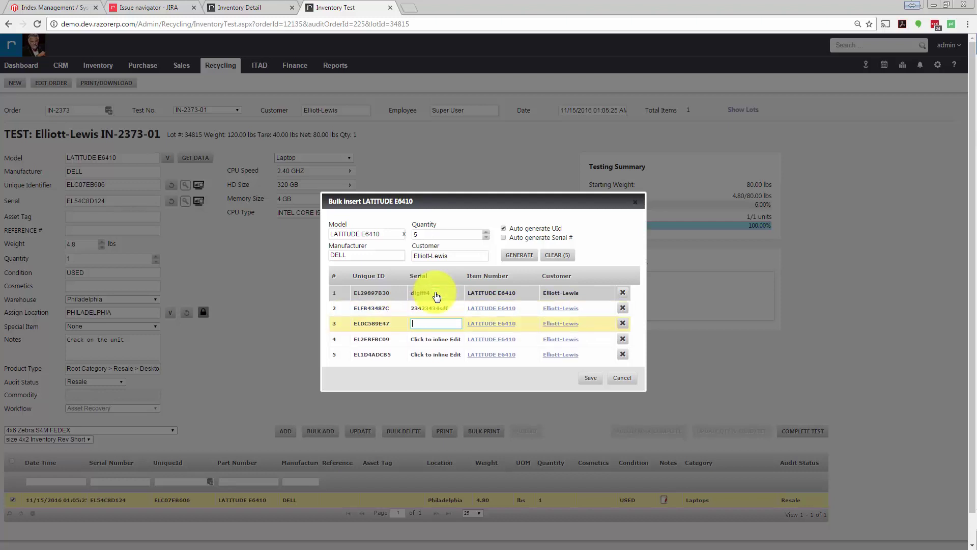
text(2343334fff)
key(Tab)
text(22343423)
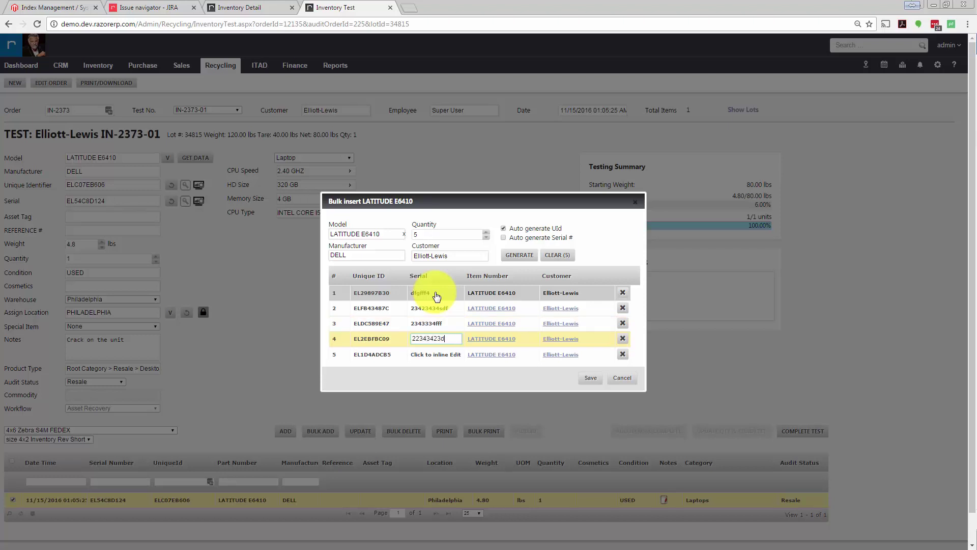
text(dd)
key(Tab)
text(ggfgfg)
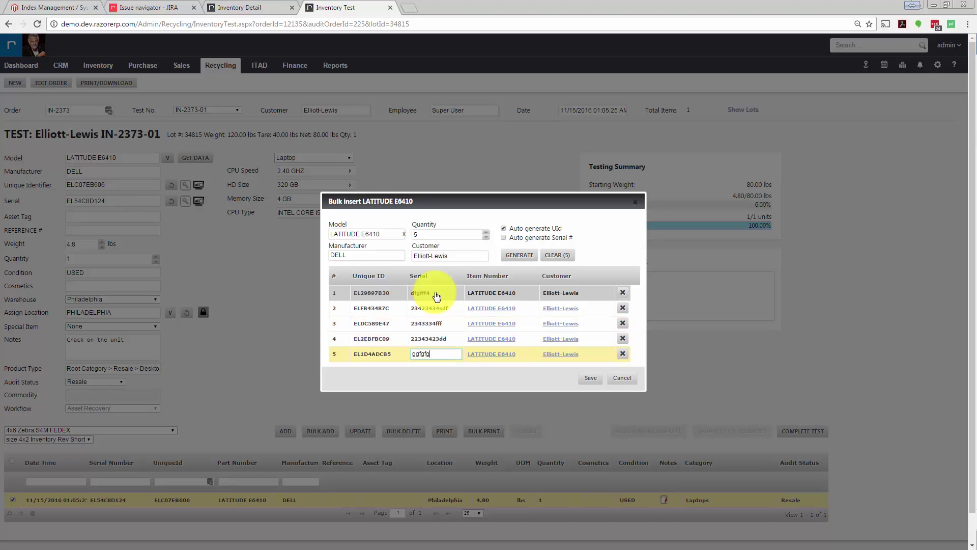
text(fgggg)
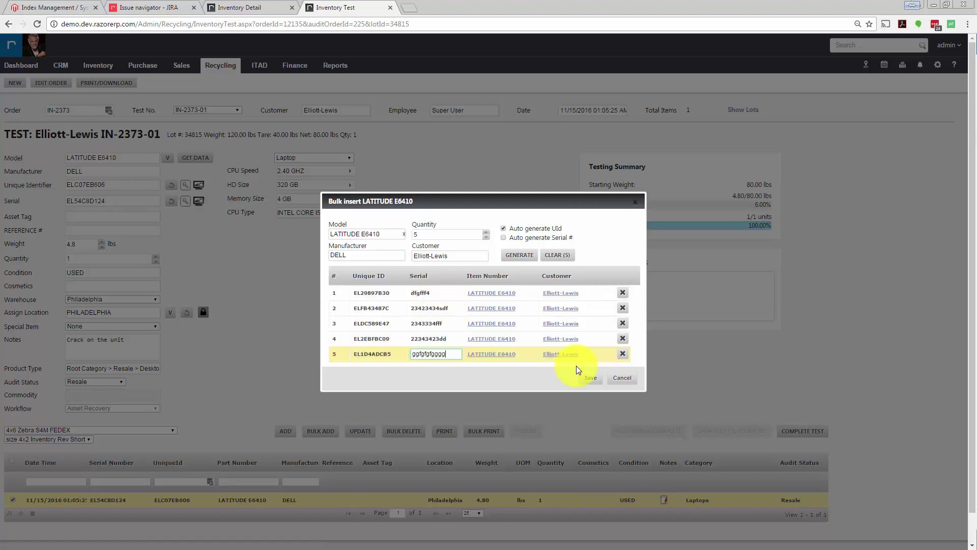
click(590, 378)
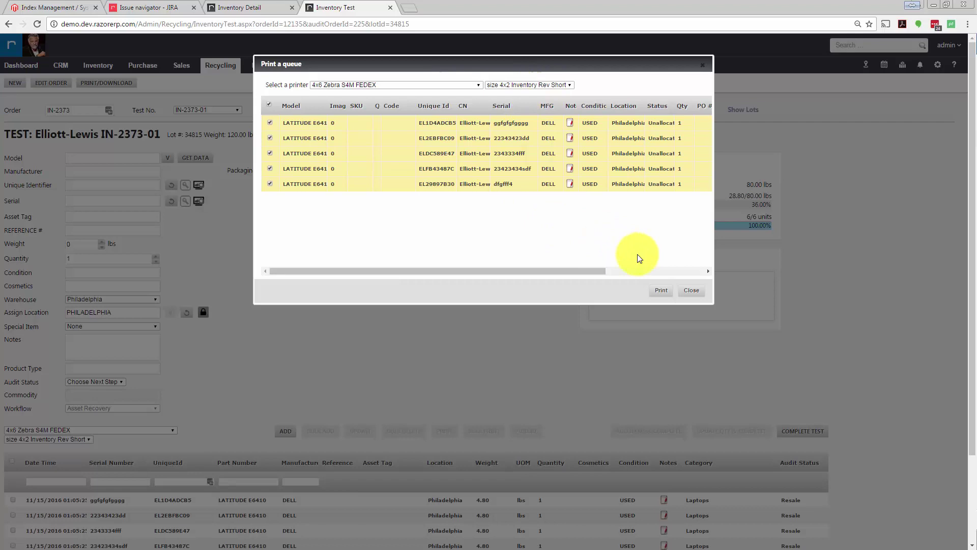
click(700, 290)
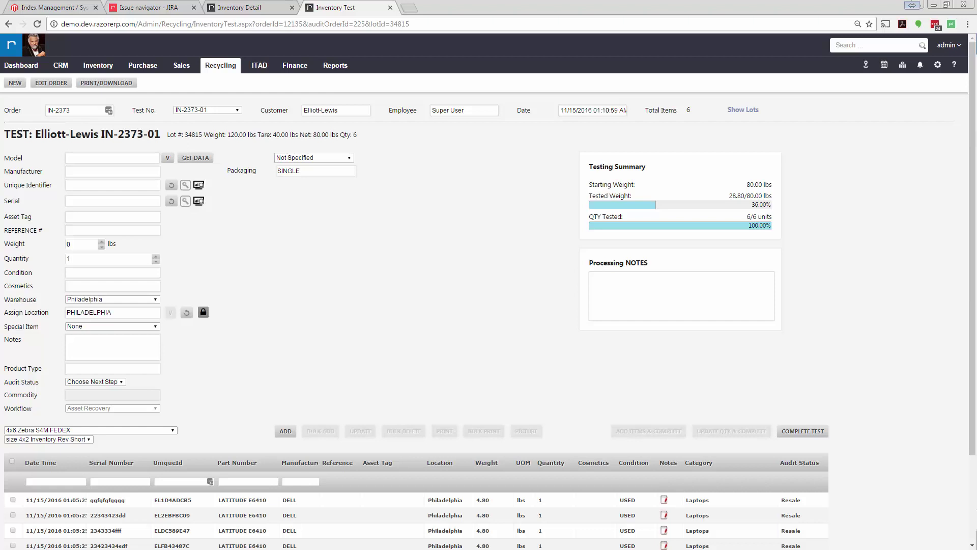
Delete the tested laptop with serial ggfgfgfgggg, removing its inventory item too.
click(539, 212)
scroll(614, 266, down, 1)
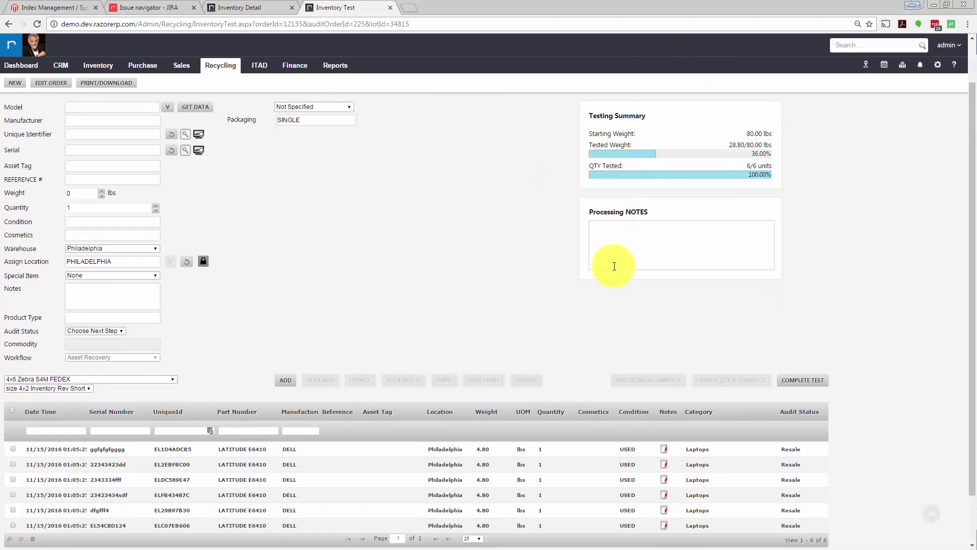
scroll(614, 266, down, 1)
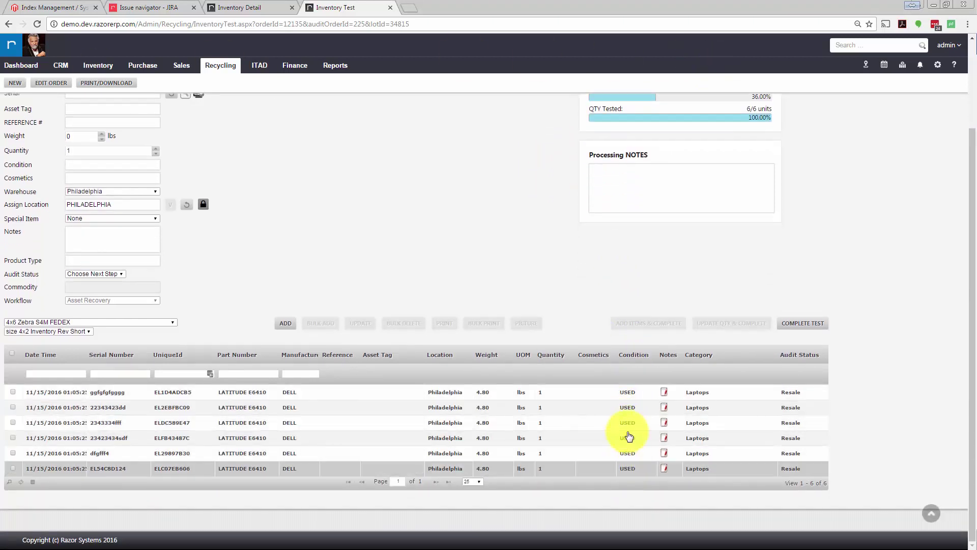
scroll(629, 436, up, 2)
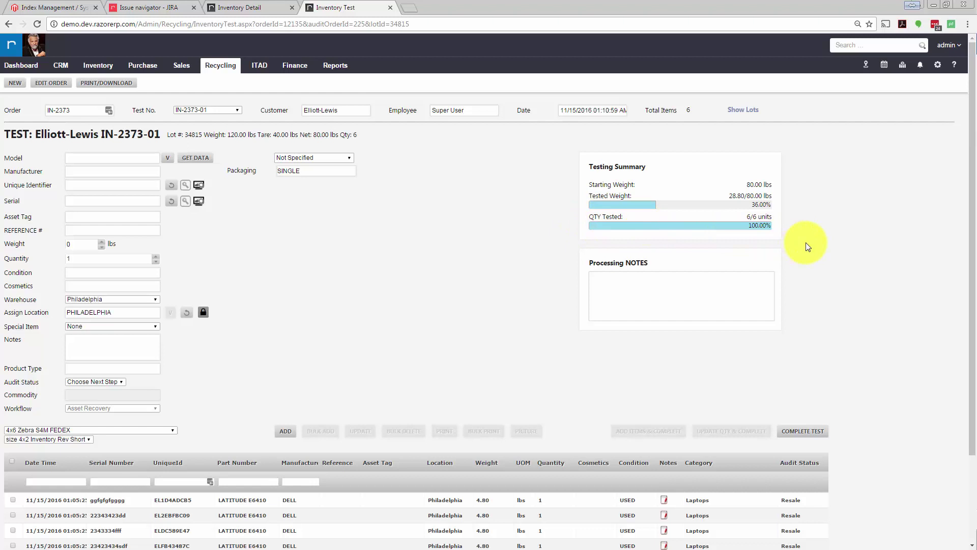
scroll(743, 244, down, 2)
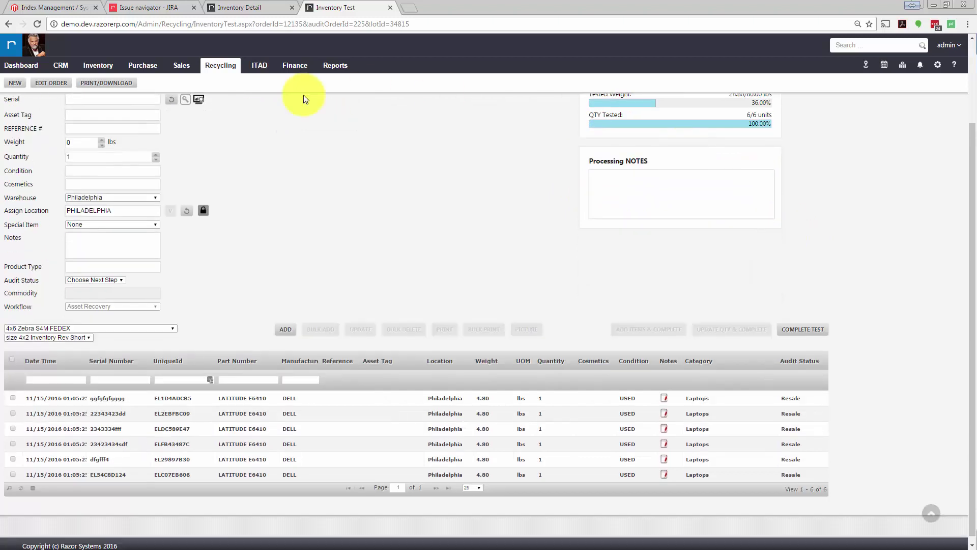
click(160, 404)
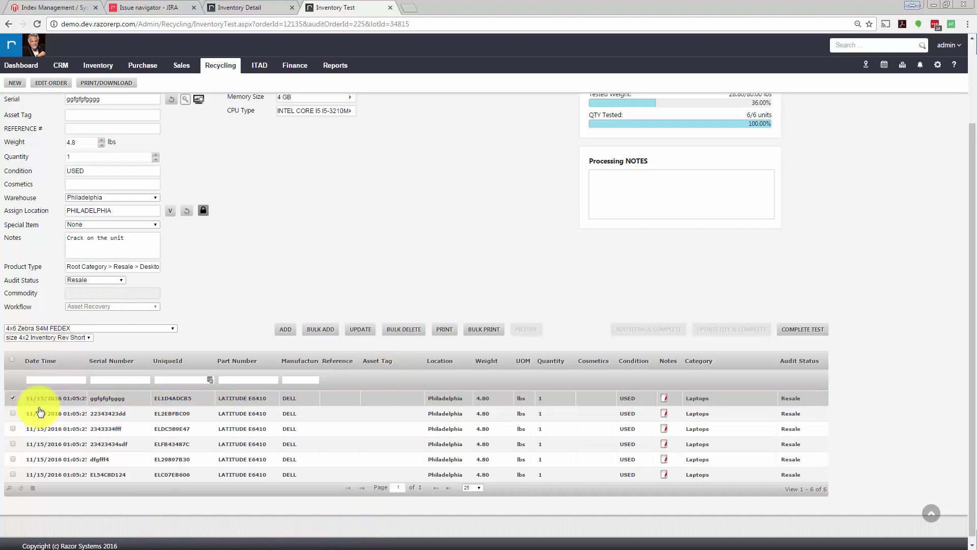
click(403, 330)
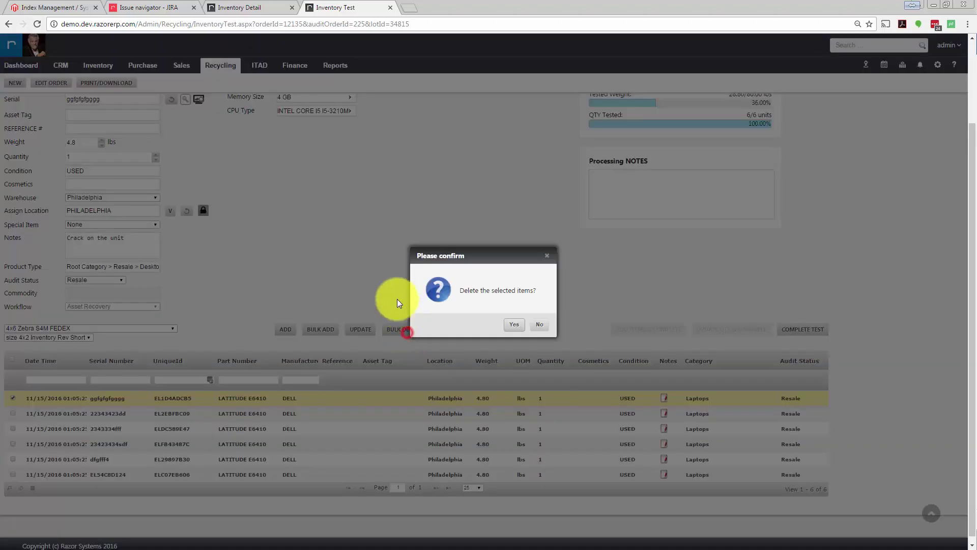
click(515, 324)
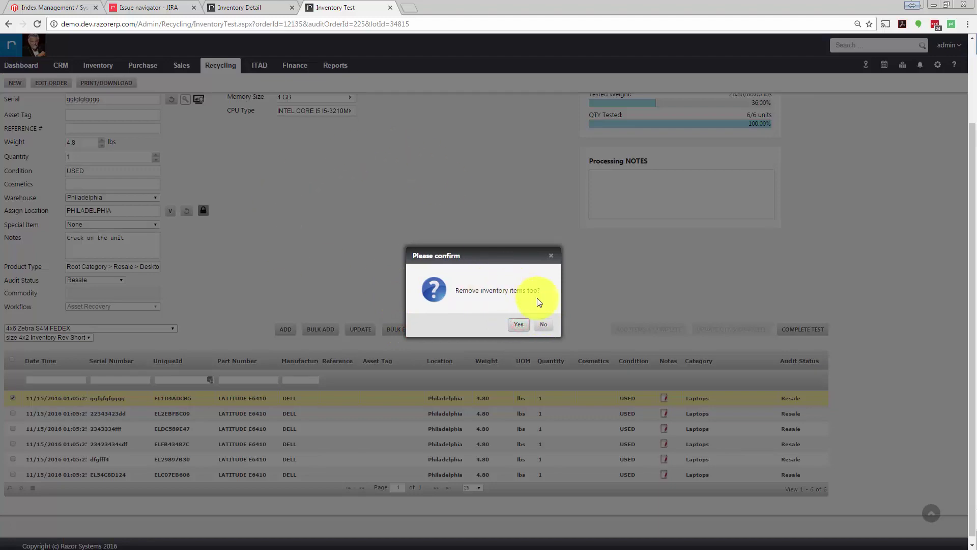
click(520, 324)
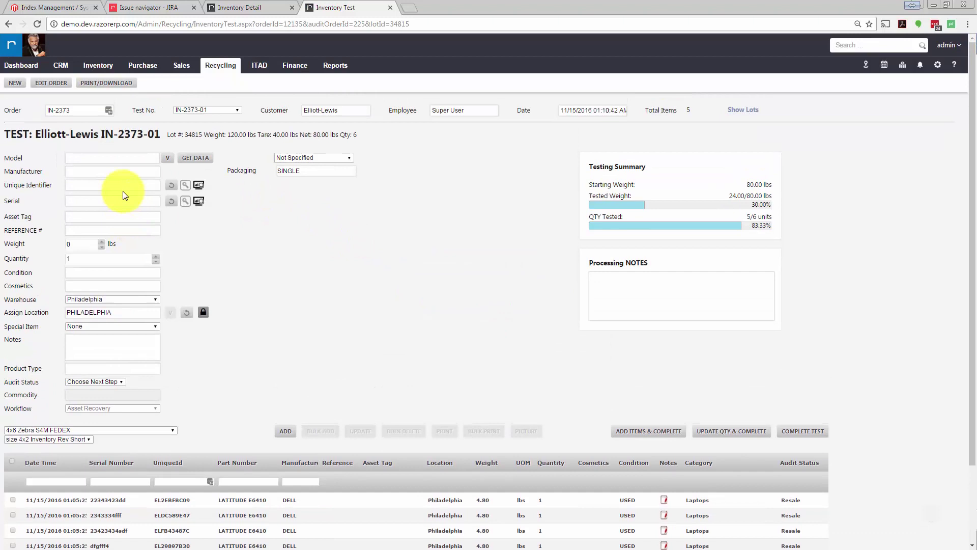
Start a new test item for model LATITUDE E6420 by manufacturer DELL, generating its unique identifier and serial.
click(97, 160)
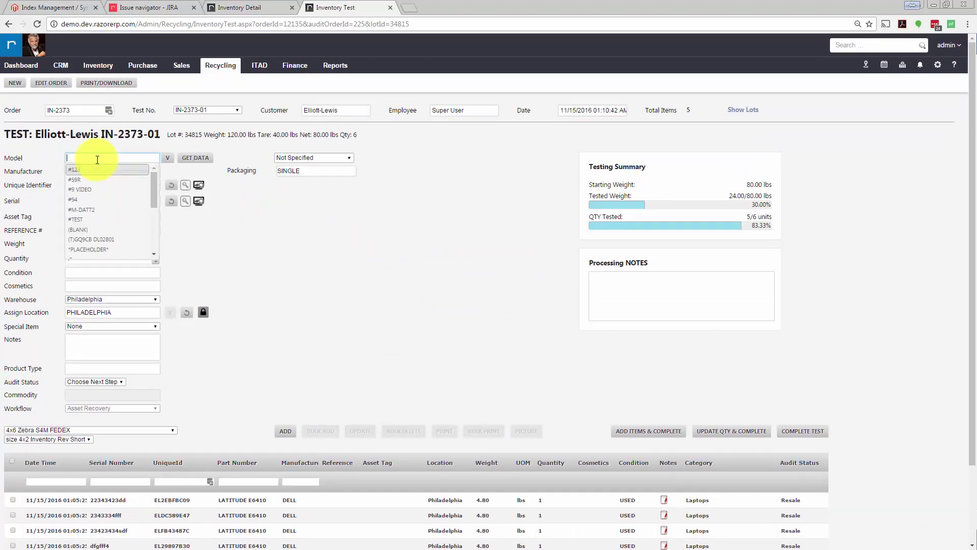
text(e6420)
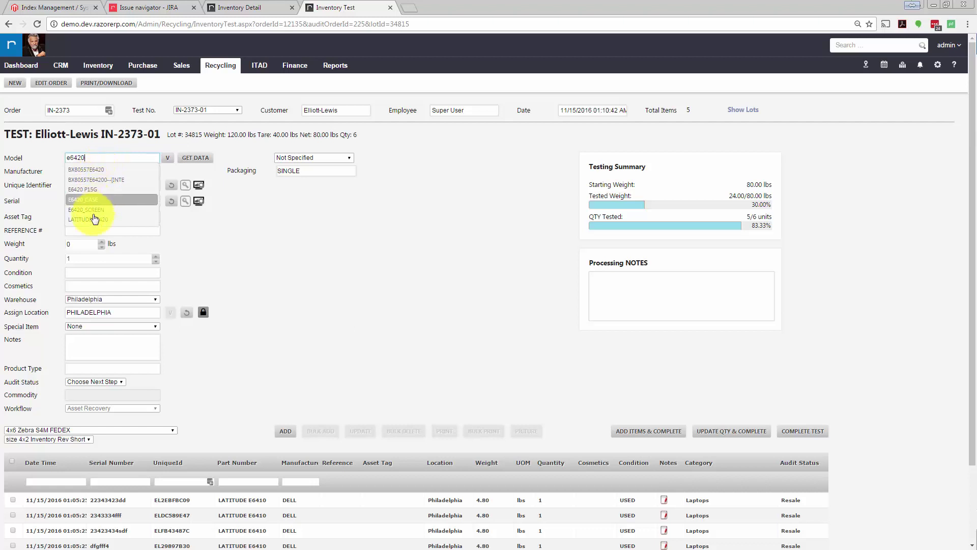
click(93, 222)
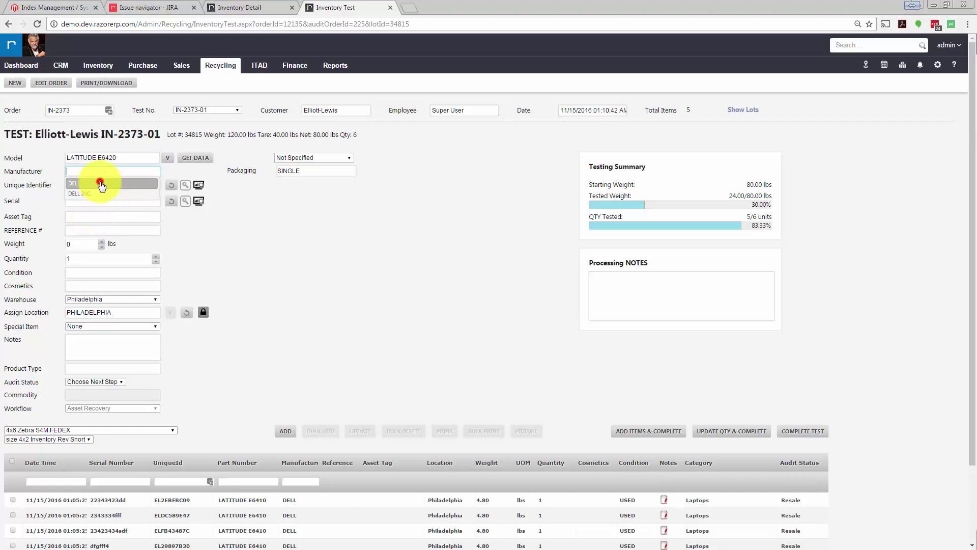
click(173, 187)
click(171, 201)
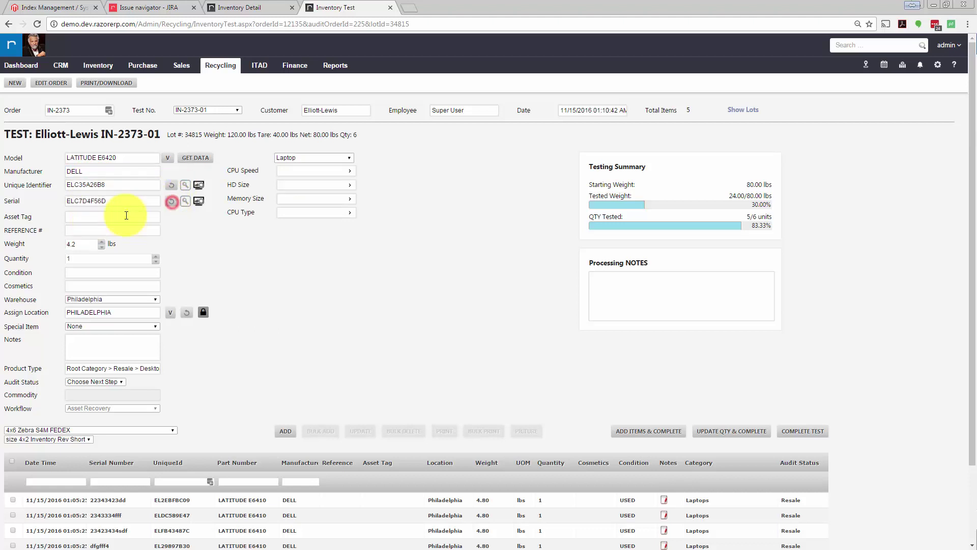
Set the LATITUDE E6420 test item's weight to 6 lbs, condition to USED and audit status to Resale.
double_click(79, 245)
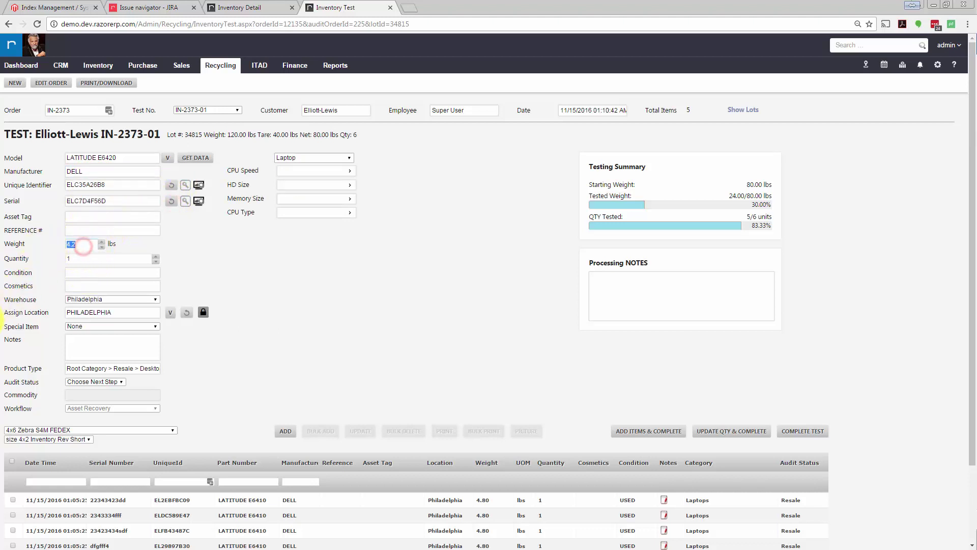
text(6.)
click(95, 271)
click(94, 294)
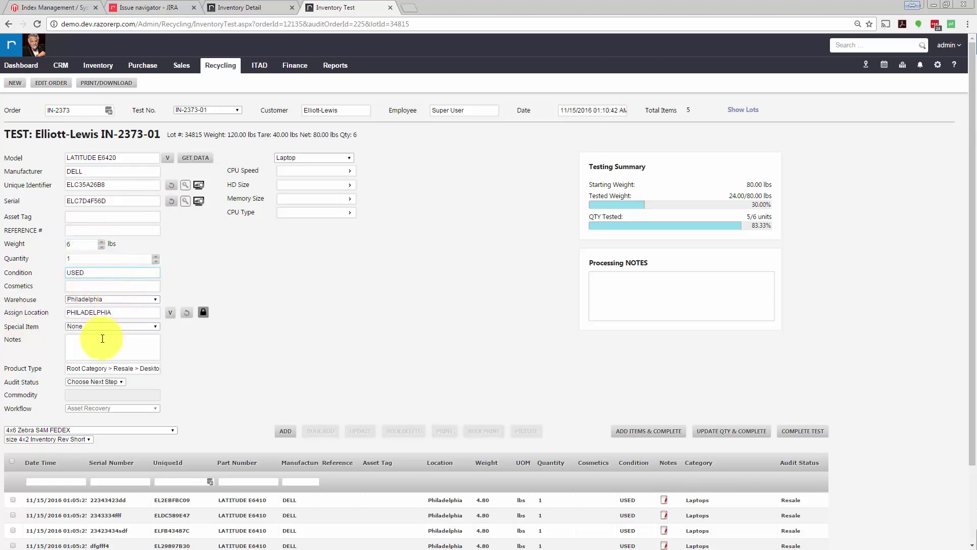
click(91, 382)
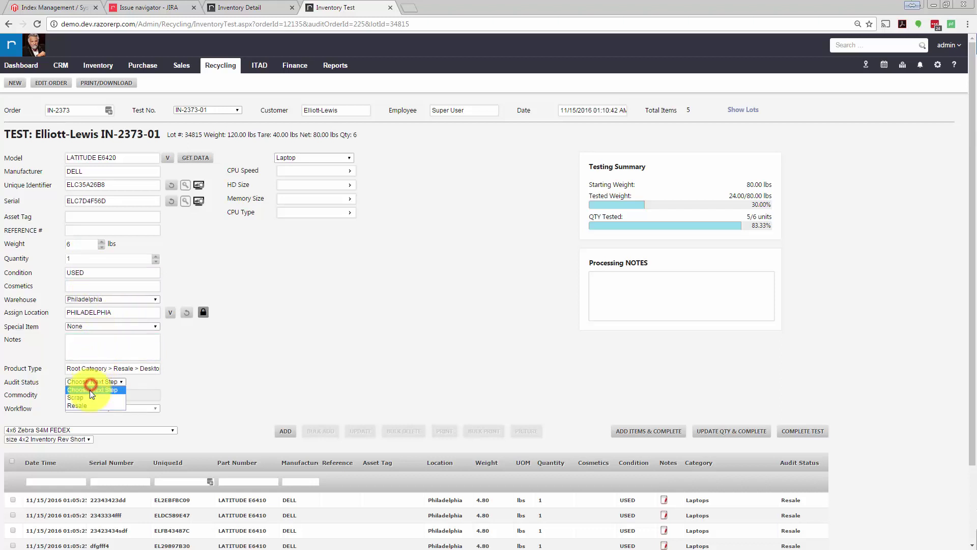
click(85, 405)
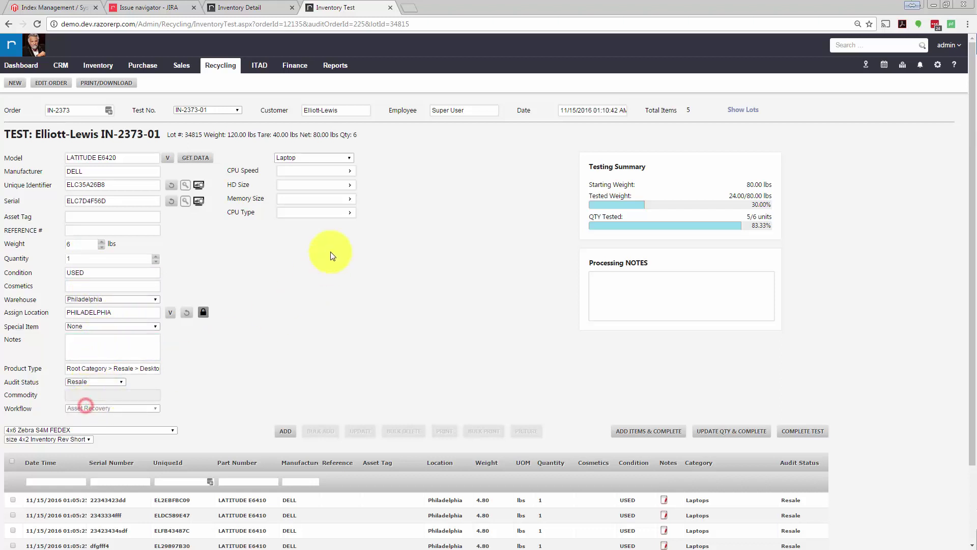
Specify CPU speed 2.40 GHZ, HD size 500GB, memory 8 GB and CPU type INTEL CORE I7 2600K, and add the laptop without printing a label.
click(332, 170)
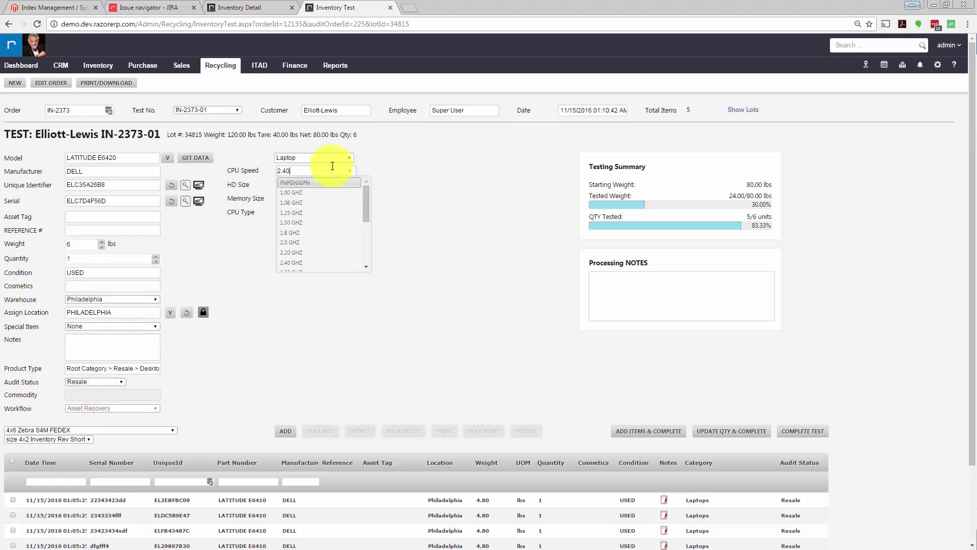
click(322, 184)
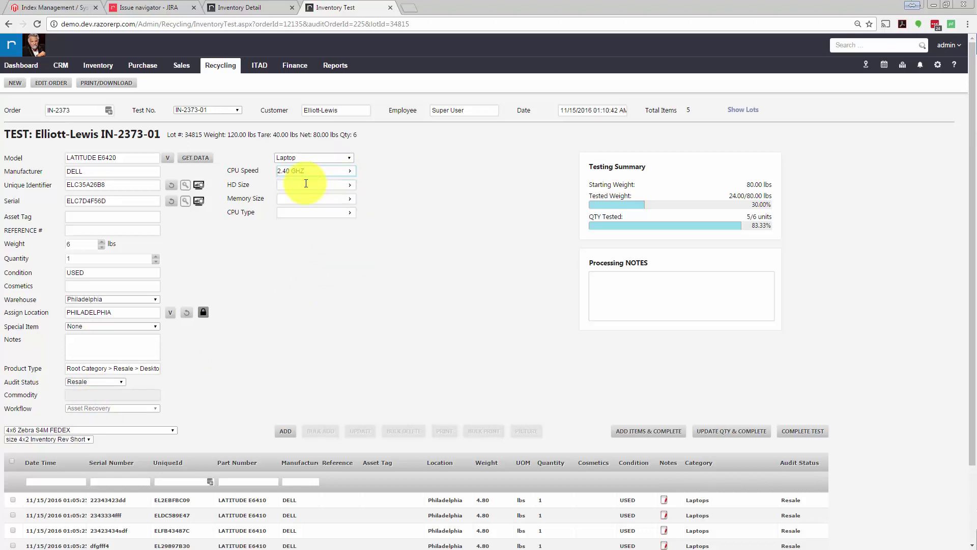
click(306, 184)
text(50)
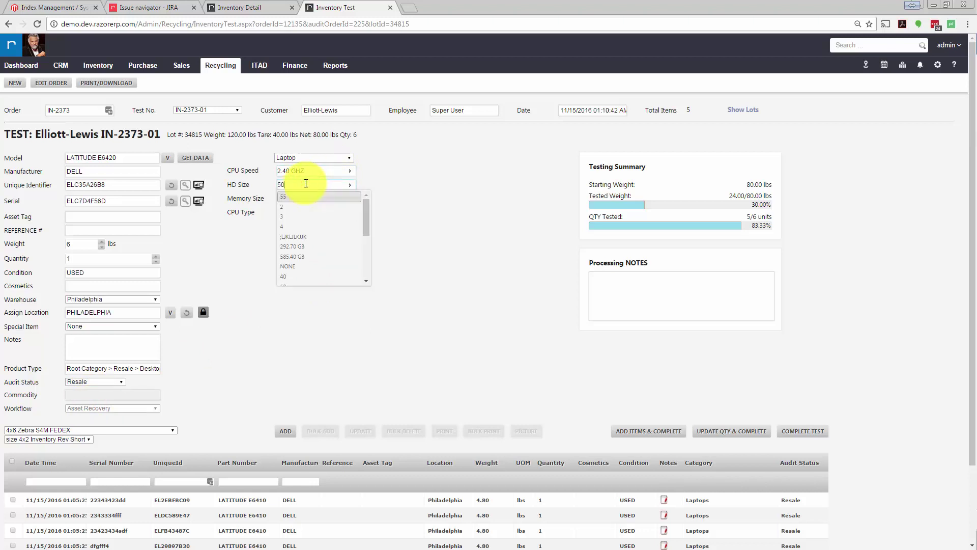
text(0)
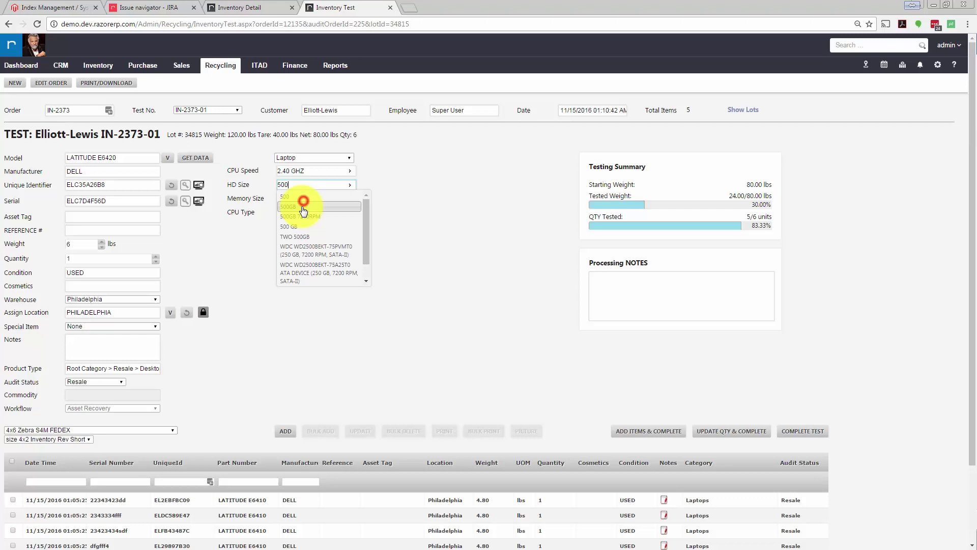
click(303, 208)
click(305, 199)
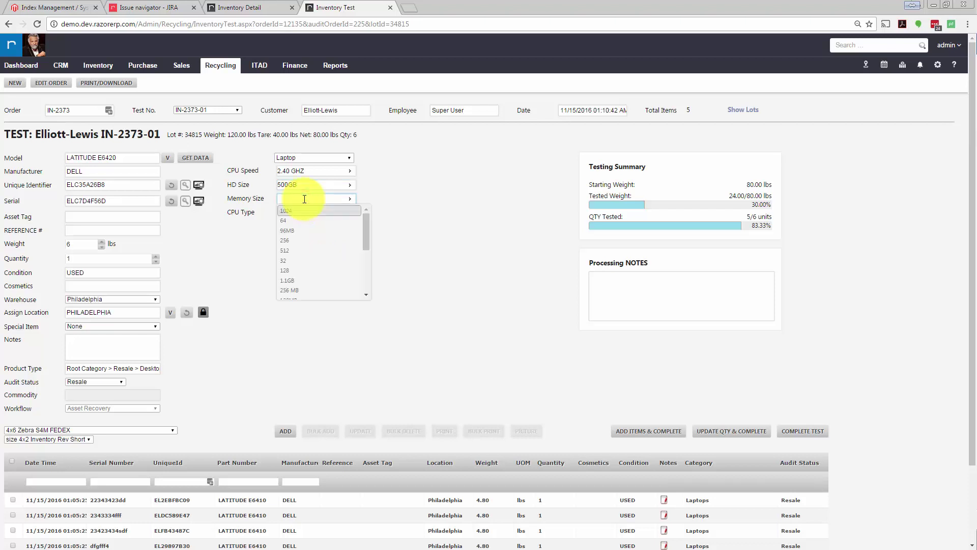
text(8 GB)
click(295, 212)
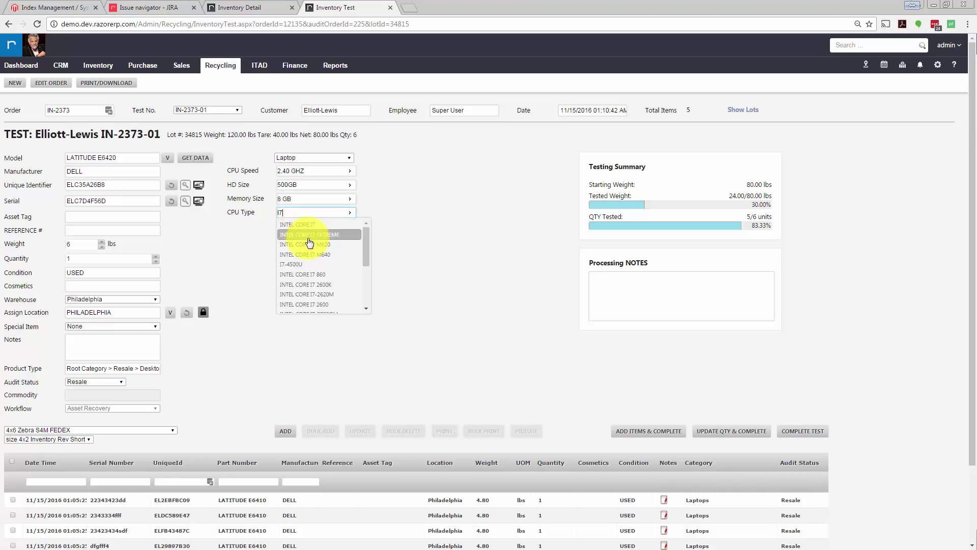
click(304, 285)
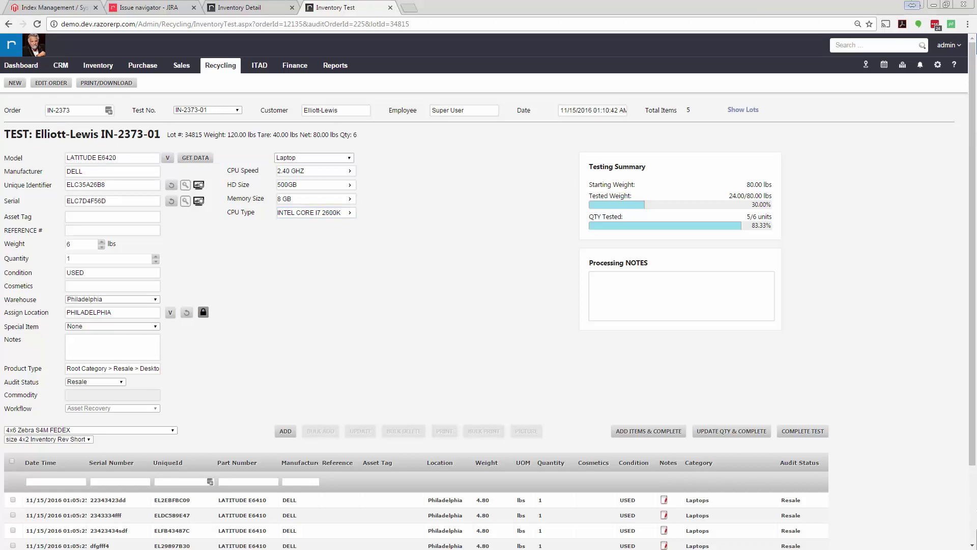
click(285, 431)
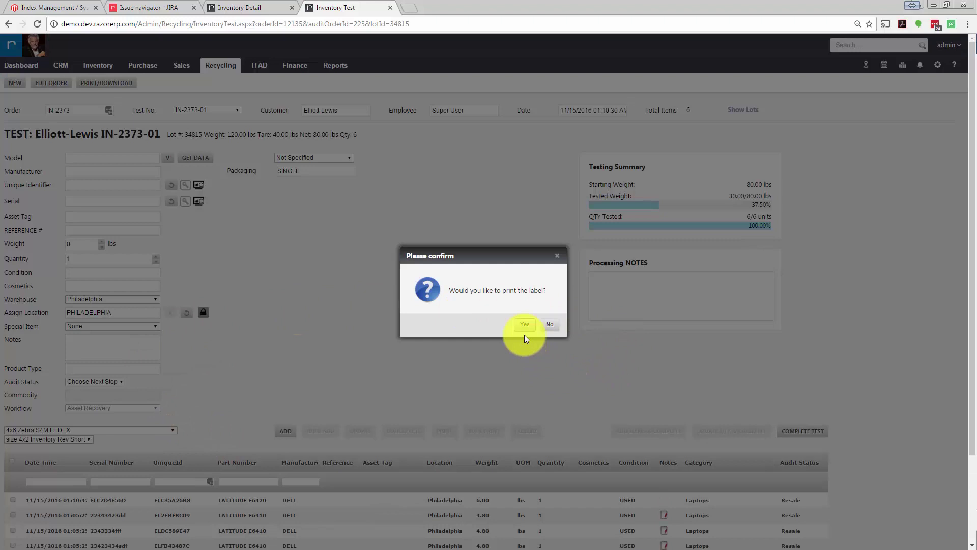
click(525, 325)
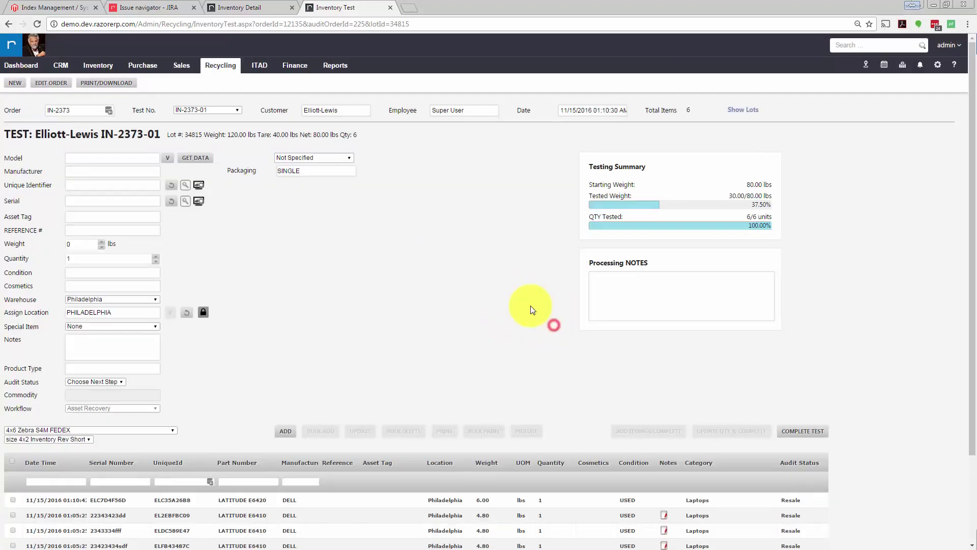
Add a second LATITUDE E6420 from the tested one with a newly generated unique identifier and serial, without printing the label.
click(103, 507)
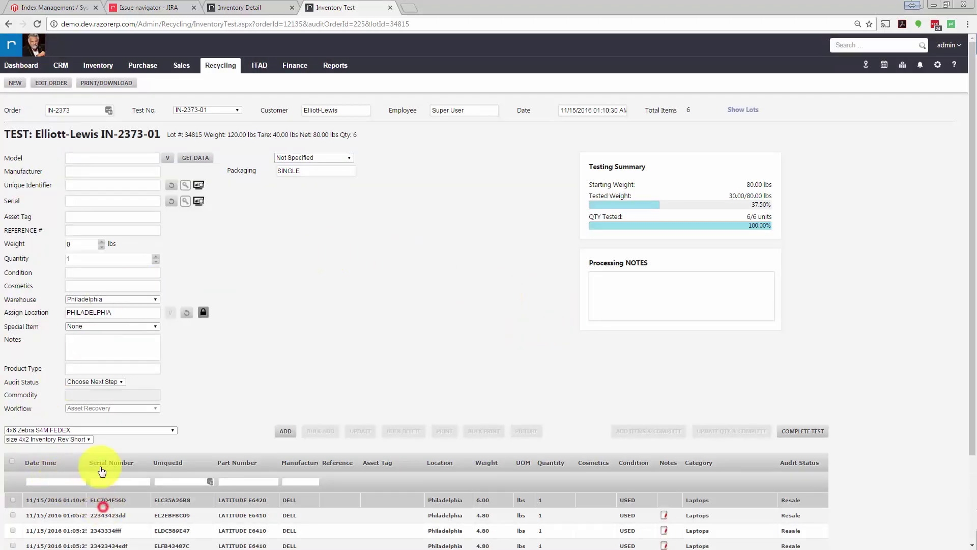
click(172, 185)
click(171, 201)
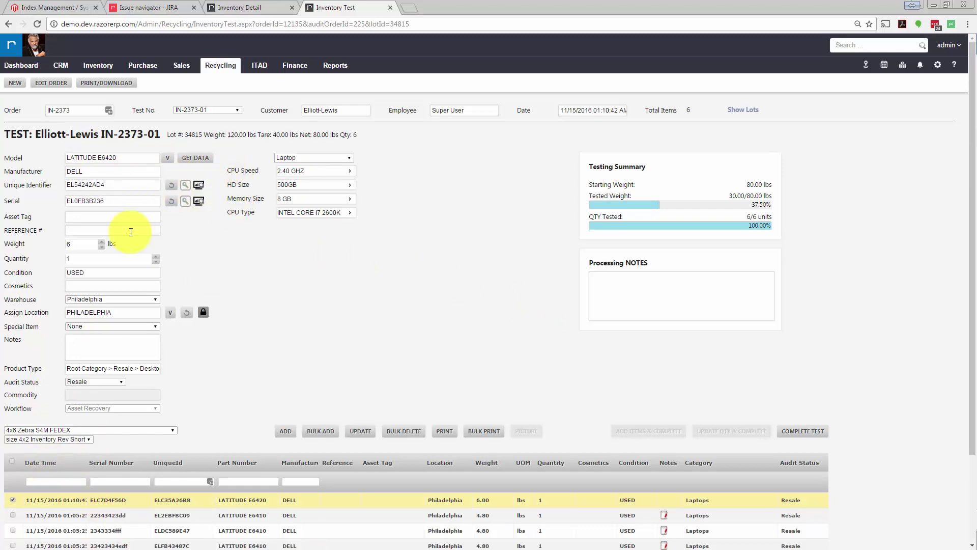
click(287, 431)
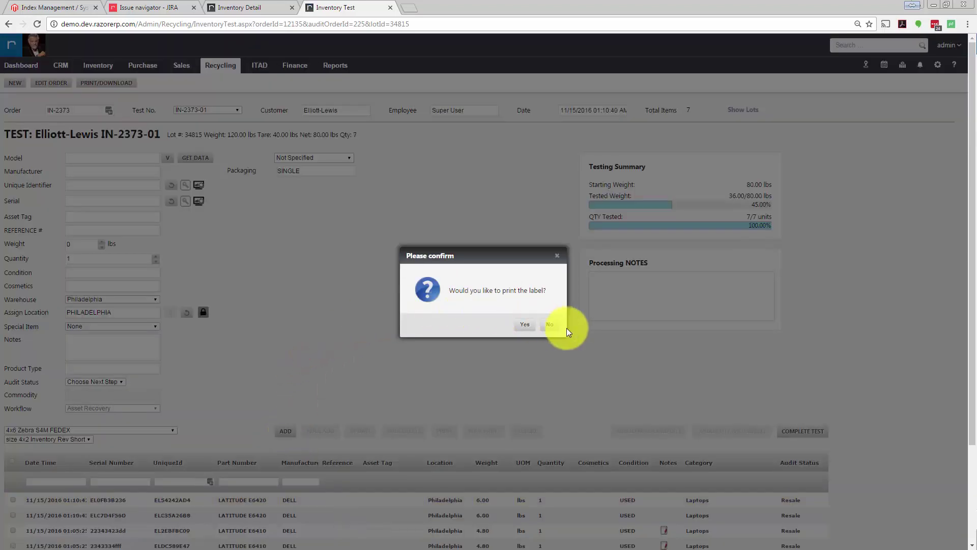
click(551, 324)
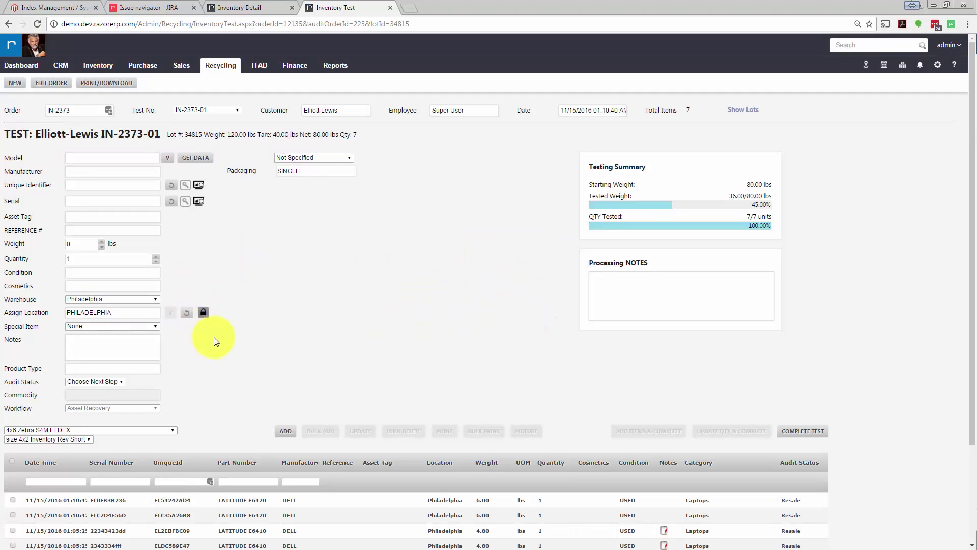
Add a third LATITUDE E6420 by reusing the latest entry with another generated unique identifier and serial, skipping label printing.
click(164, 500)
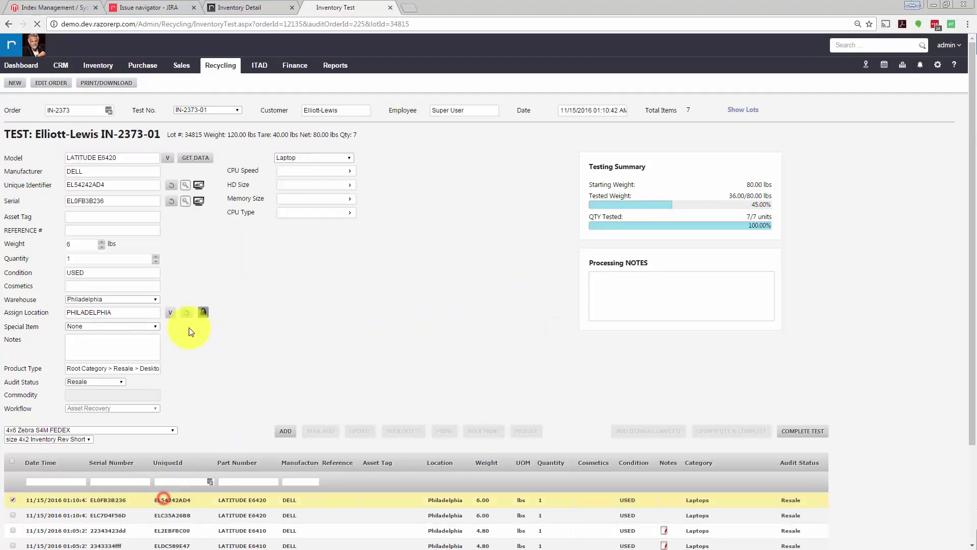
click(170, 183)
click(172, 202)
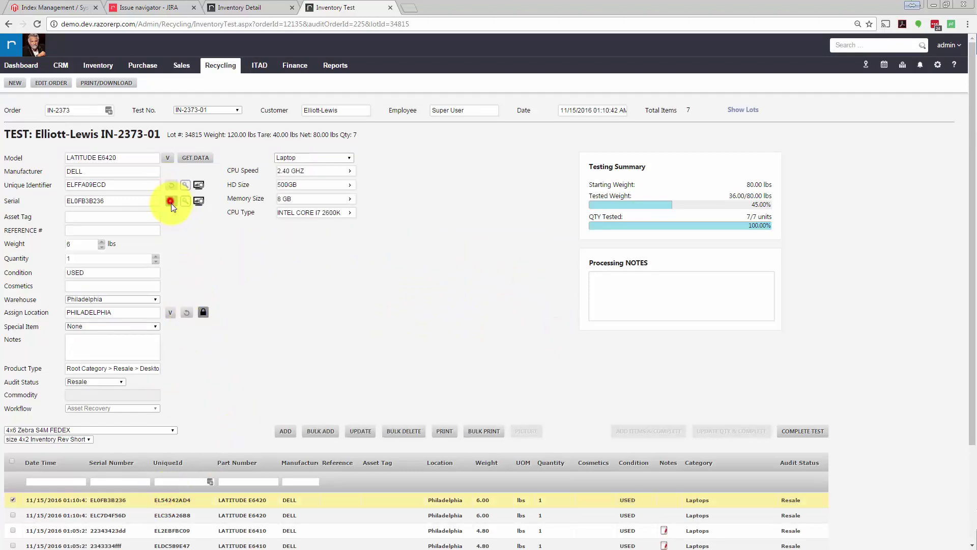
click(287, 433)
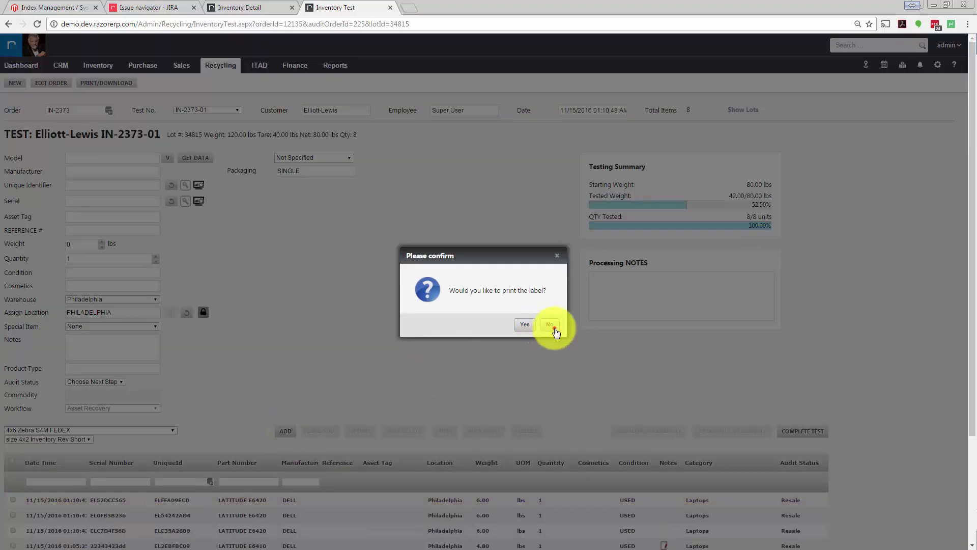
click(554, 327)
Bulk insert 6 more LATITUDE E6420 units with auto-generated unique IDs and serials, and save them without printing labels.
click(235, 500)
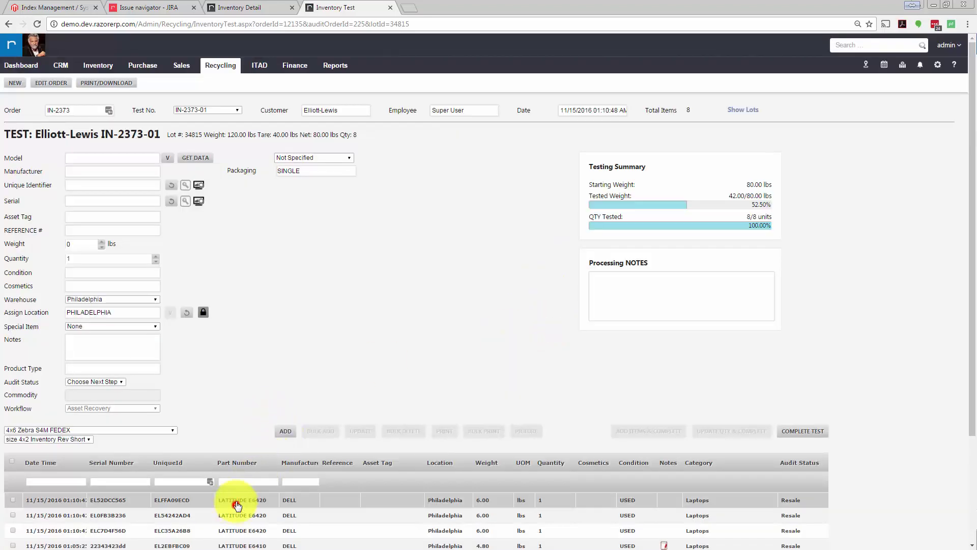
click(320, 432)
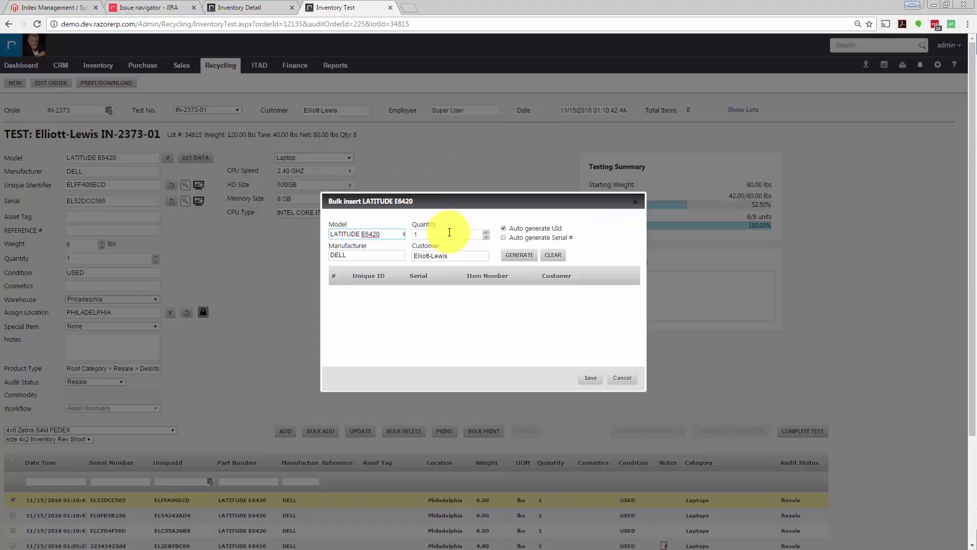
double_click(447, 234)
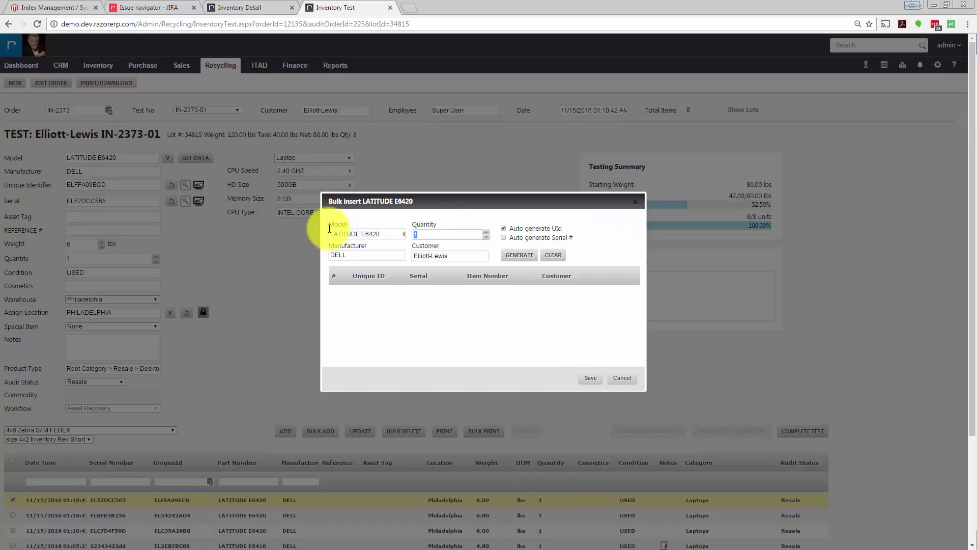
text(6)
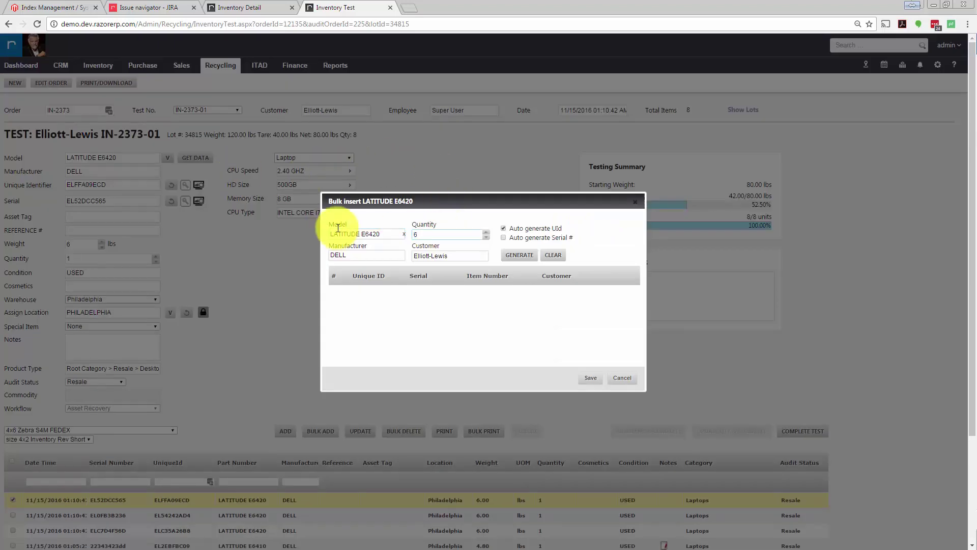
click(504, 238)
click(519, 255)
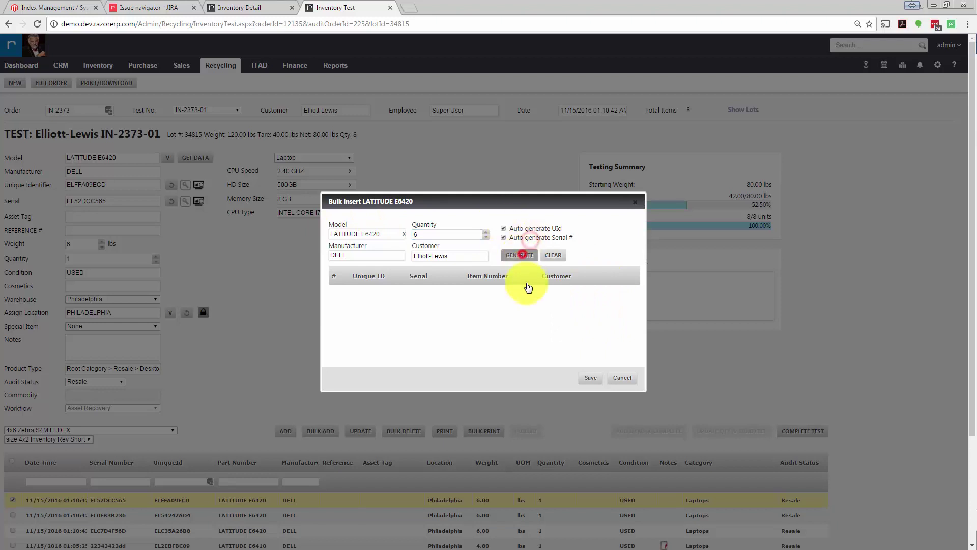
click(593, 379)
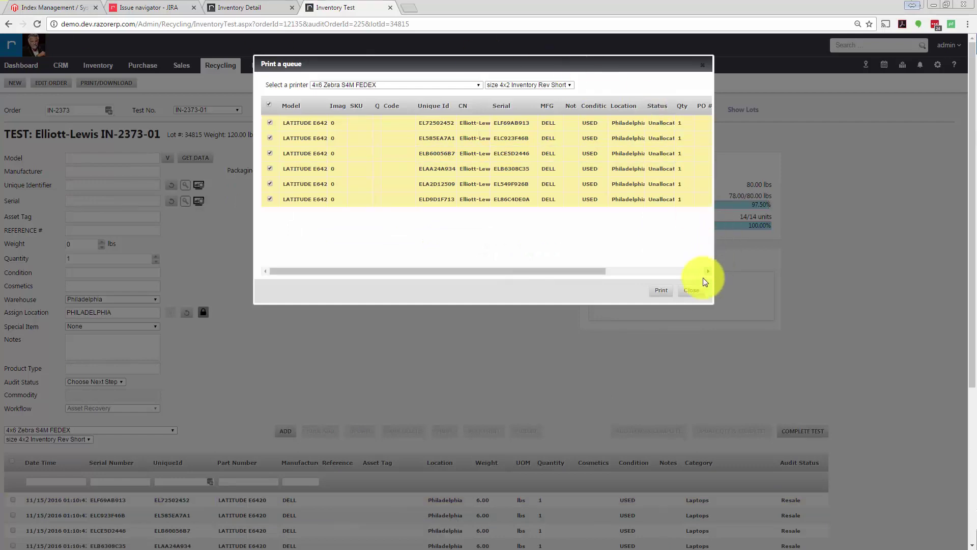
click(693, 291)
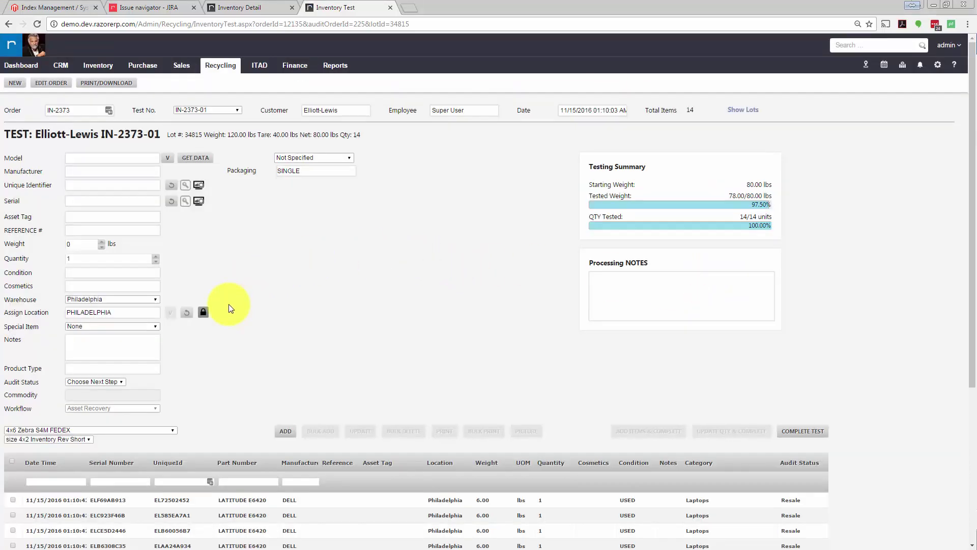
Set the audit status of the LATITUDE E6420 with serial ELF69AB913 to Scrap and enter the note "Smashed Keyboard non saleable".
scroll(228, 303, down, 3)
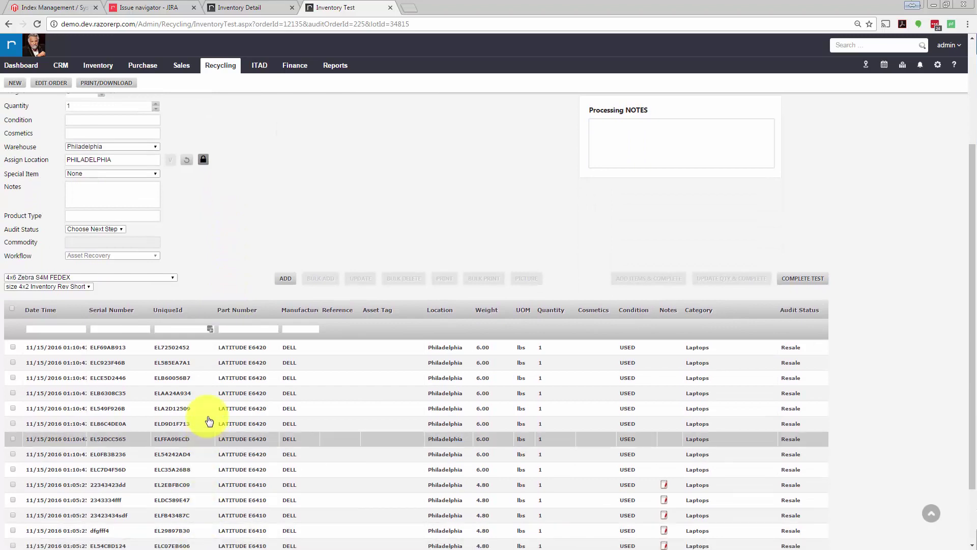
scroll(208, 397, up, 3)
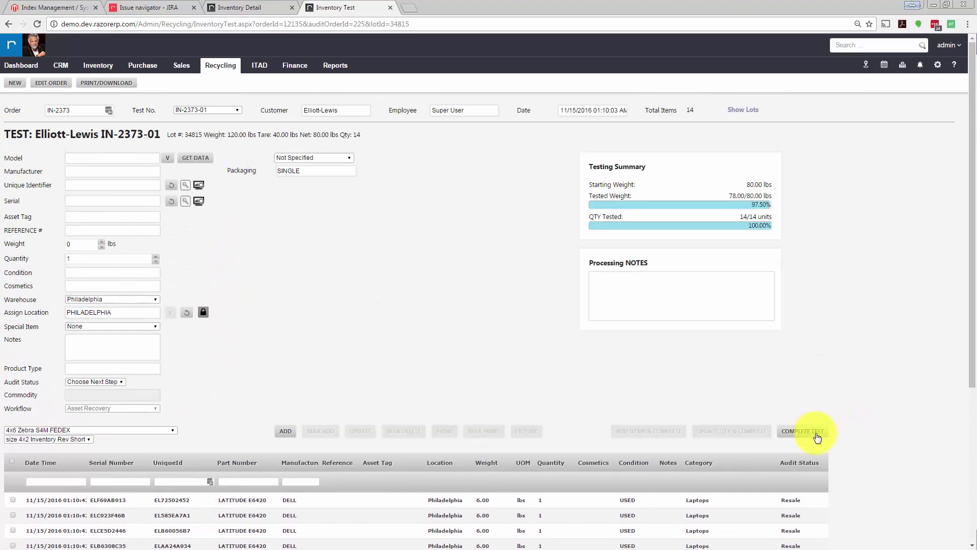
scroll(817, 437, down, 4)
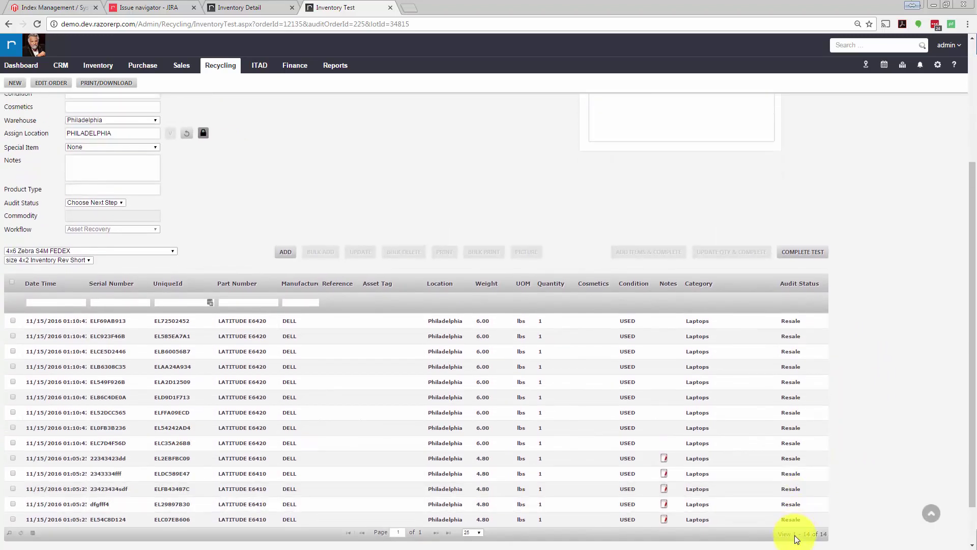
click(203, 321)
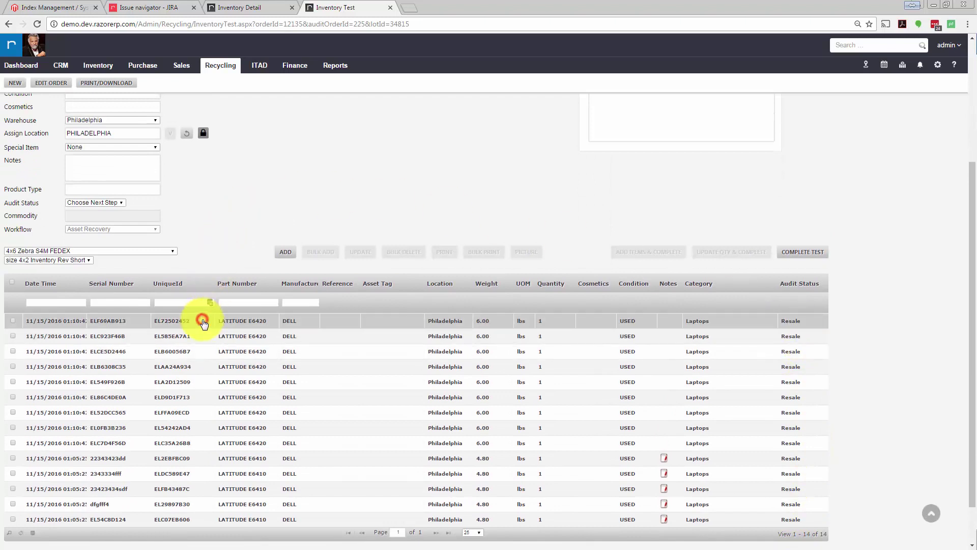
click(90, 205)
click(82, 218)
click(94, 169)
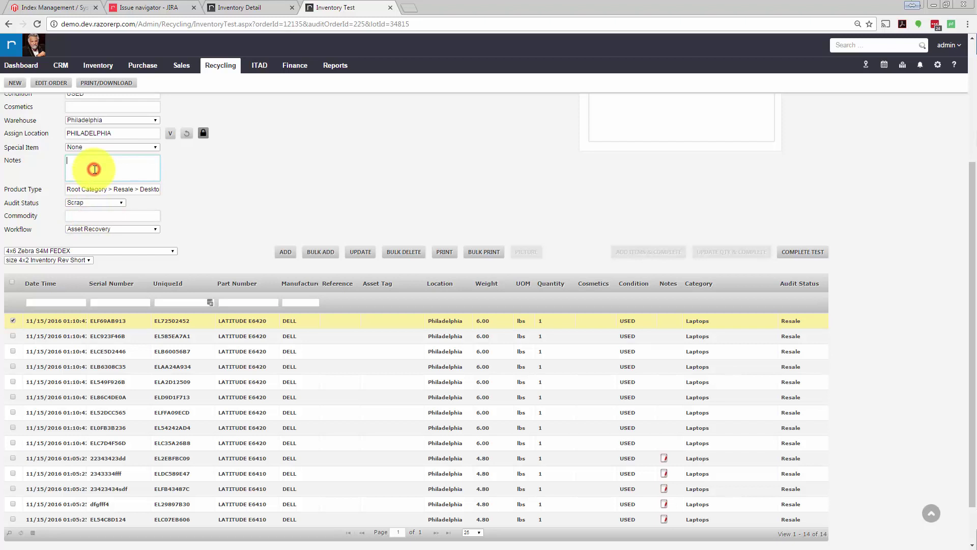
text(Smashed Keyboard non saleable)
click(254, 167)
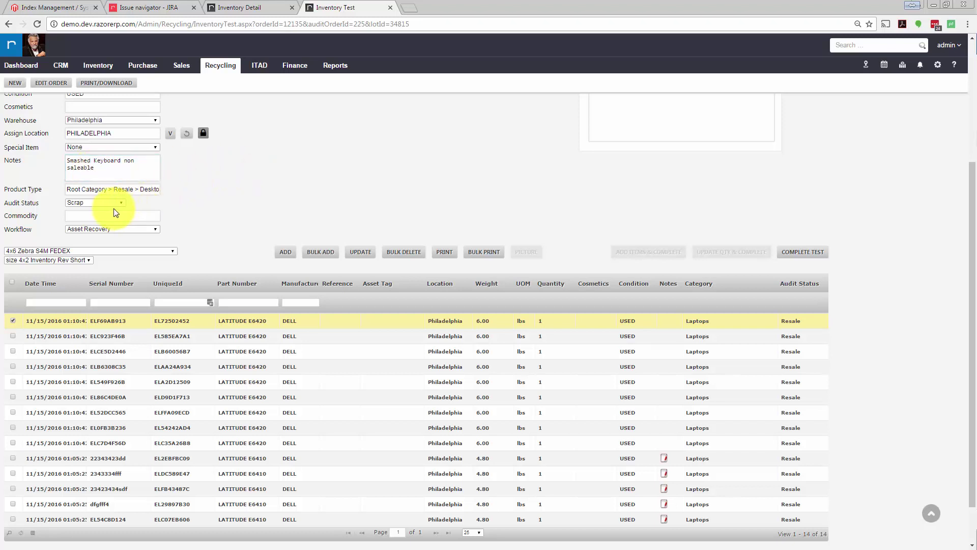
Assign the commodity "Laptops - Scavanged" and the Consumed workflow to the scrapped LATITUDE E6420, and update its record.
click(98, 215)
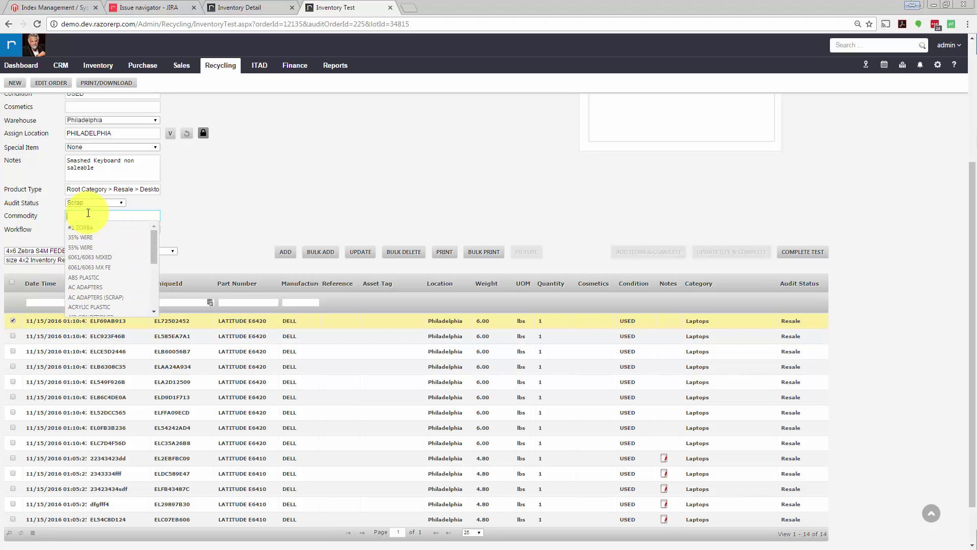
text(laptops)
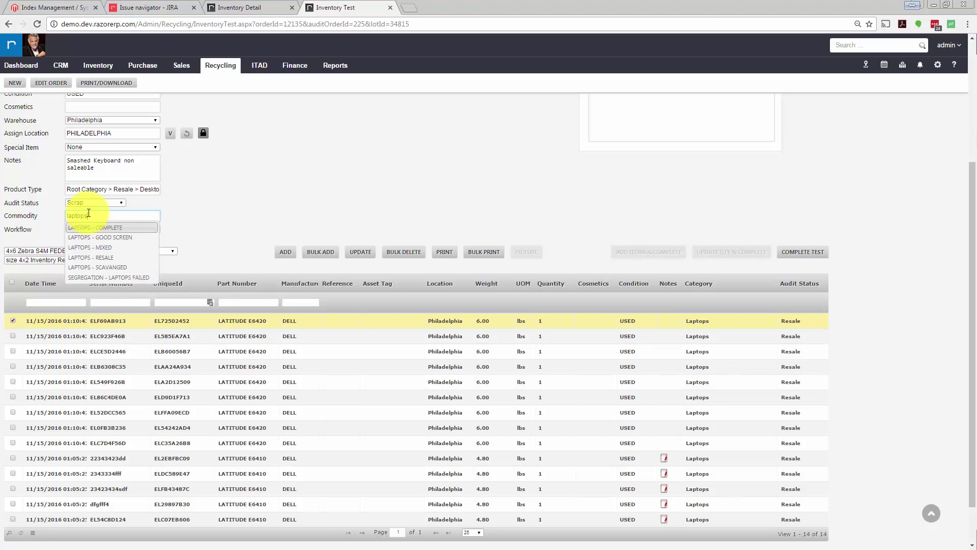
click(112, 268)
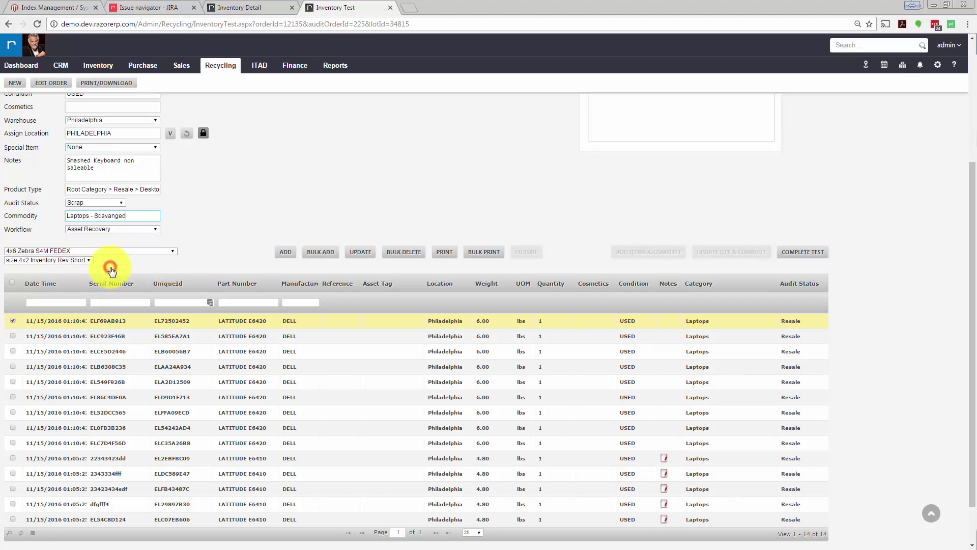
click(147, 223)
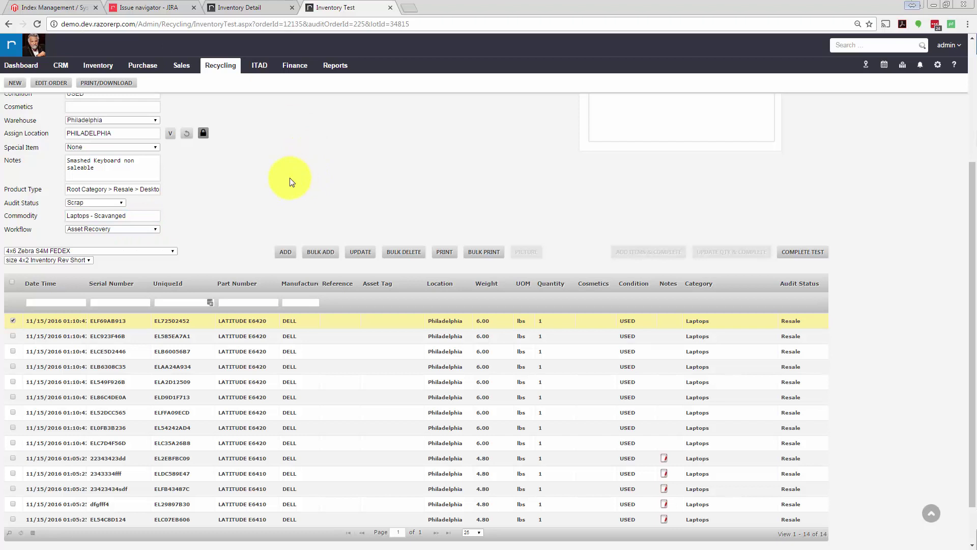
click(130, 230)
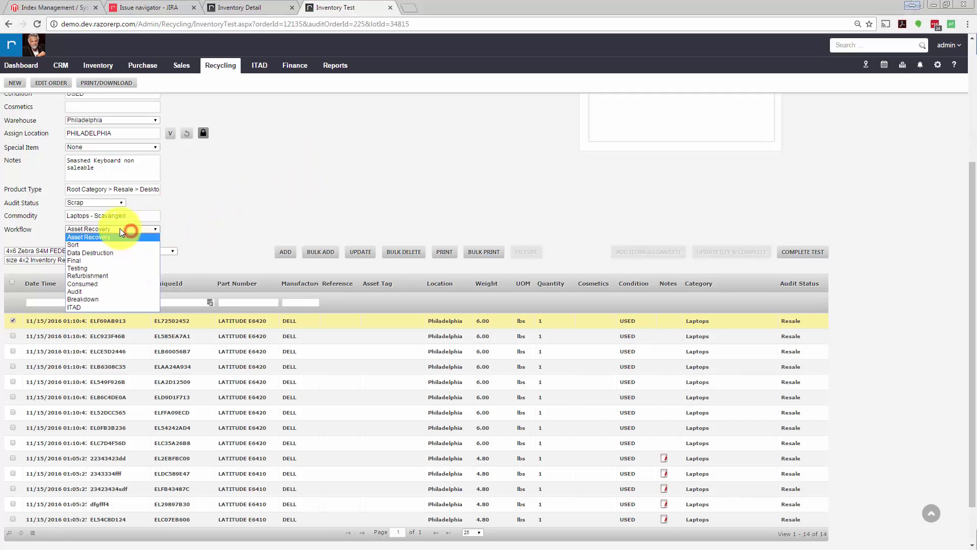
click(93, 284)
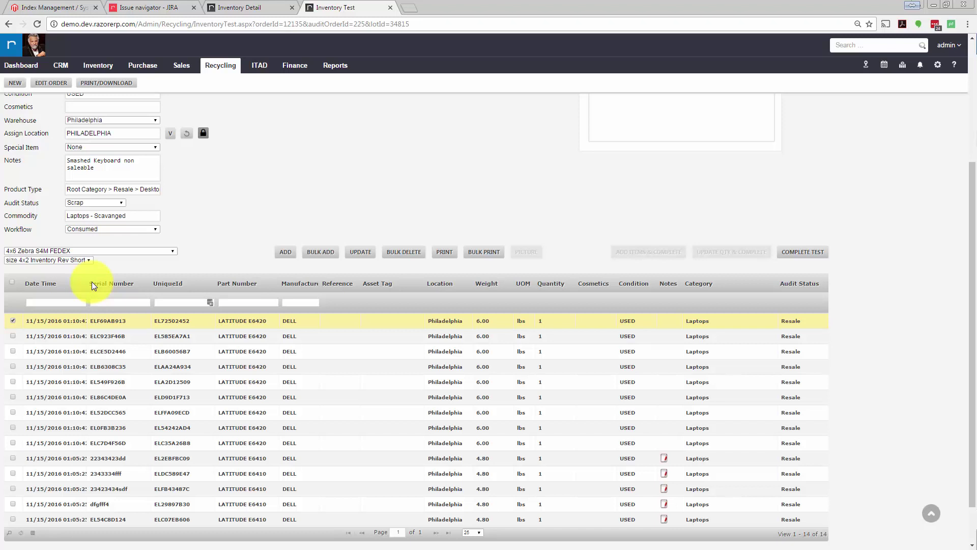
click(91, 230)
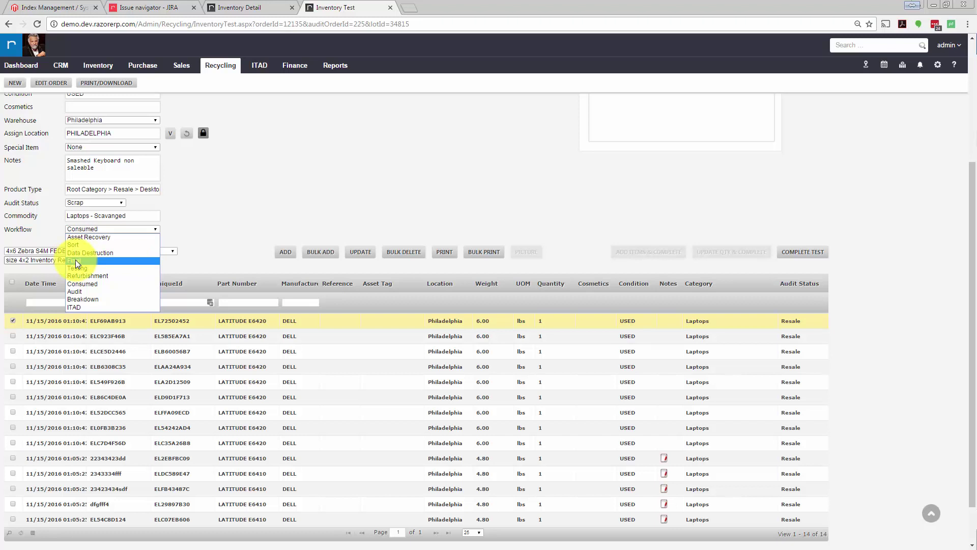
click(72, 284)
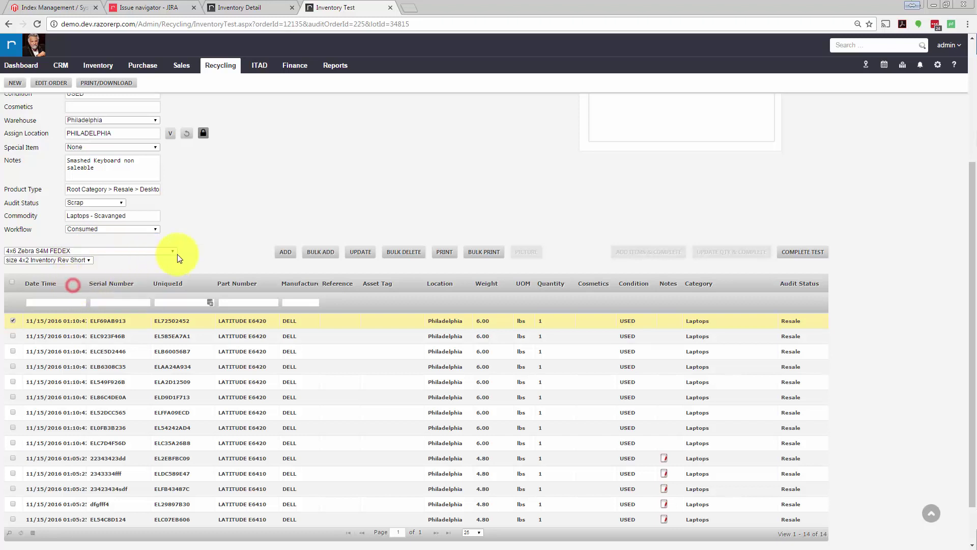
click(368, 253)
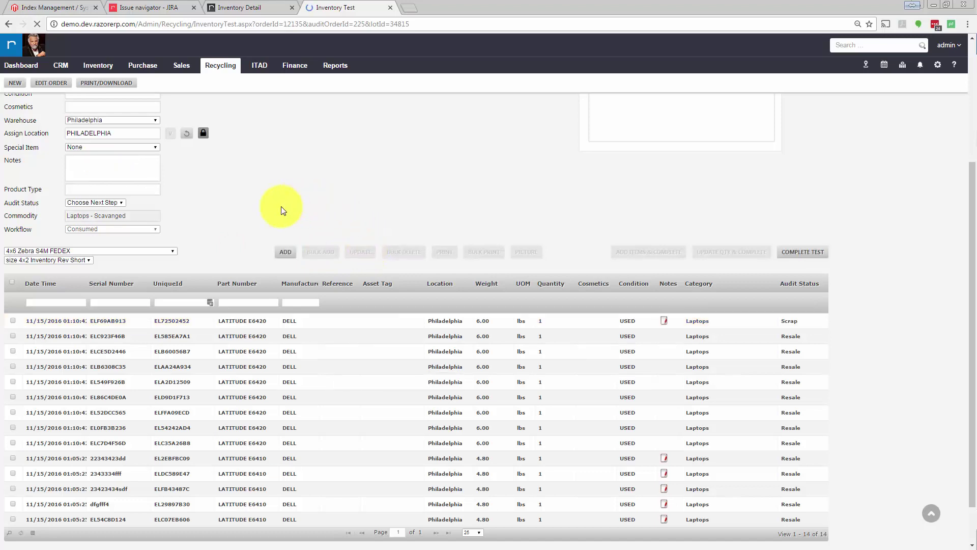
Enter "Testing done took 5 Hours" in the lot's processing notes.
scroll(668, 151, up, 3)
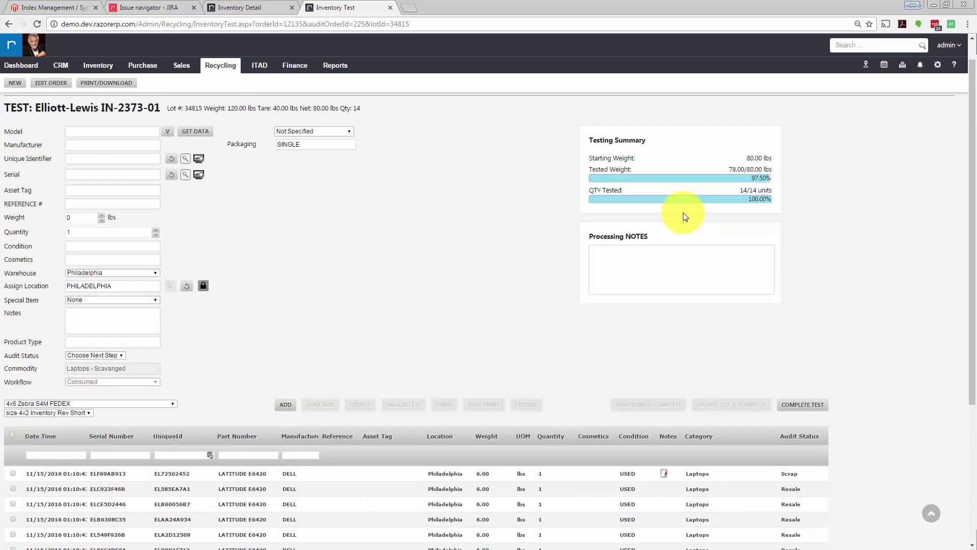
click(656, 273)
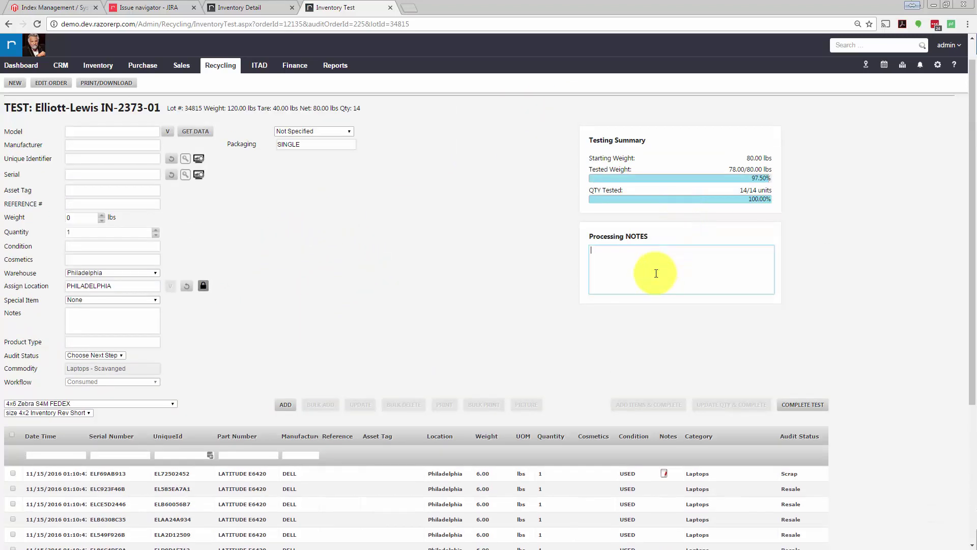
text(Testing done took 5 Hours)
click(633, 316)
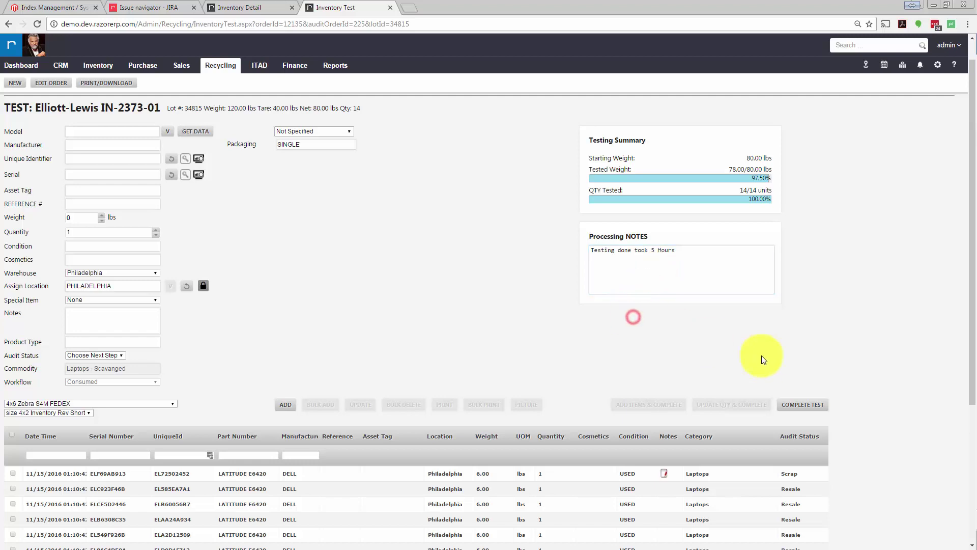
Complete the lot test, tracking the untested weight as Mixed Electronics with the Consumed workflow.
click(790, 406)
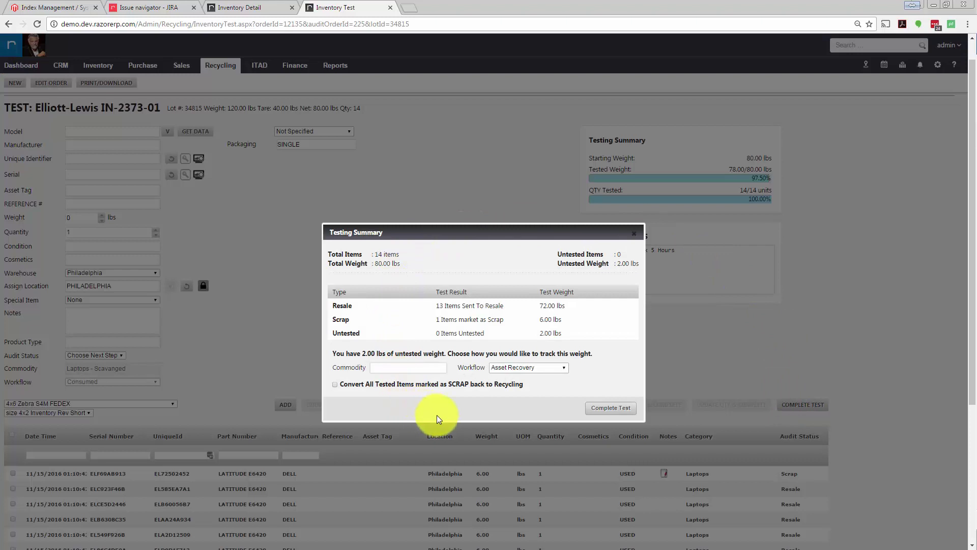
drag(382, 233, 336, 192)
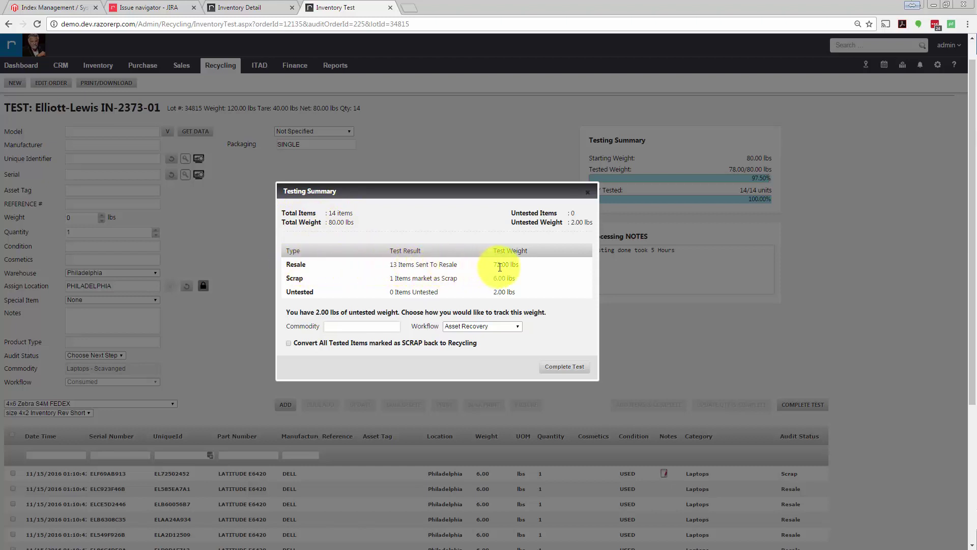
drag(501, 265, 520, 265)
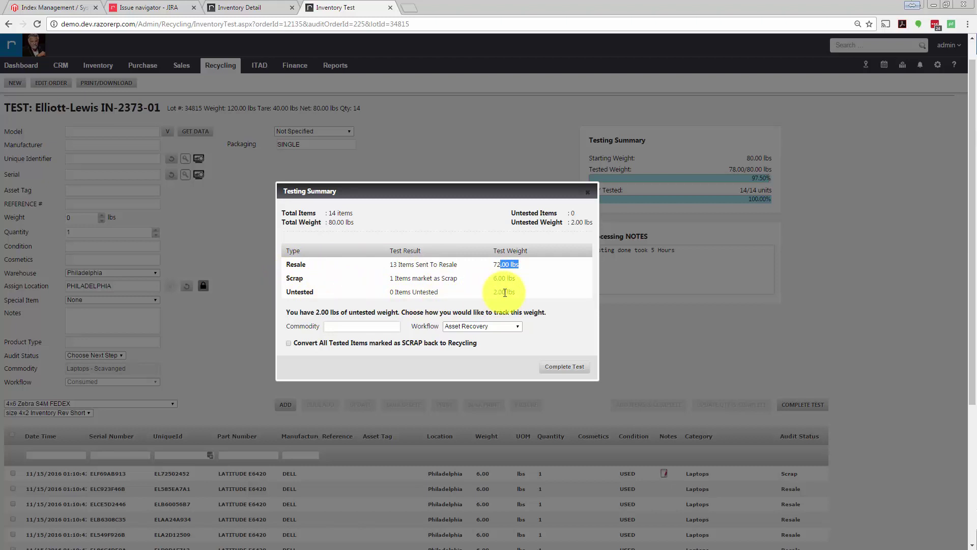
click(386, 322)
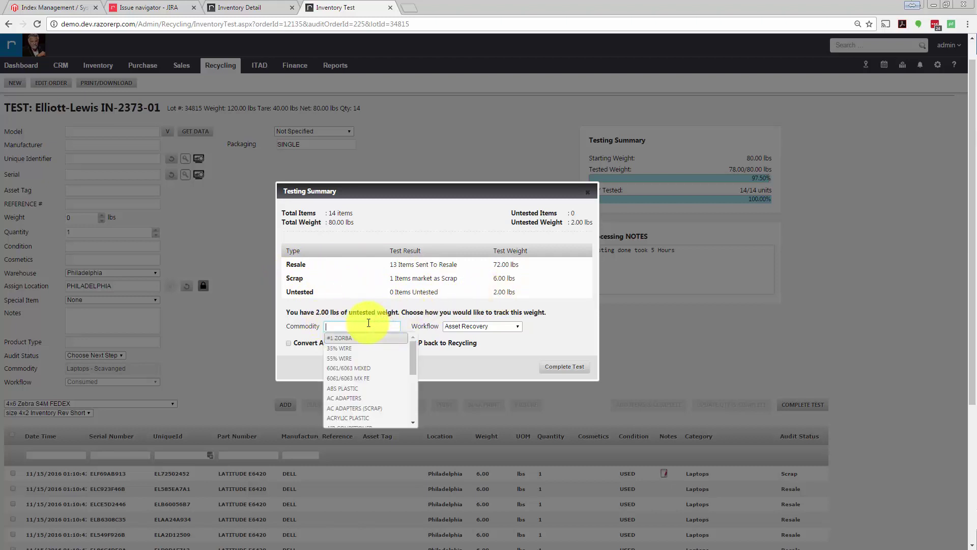
text(mixed elec)
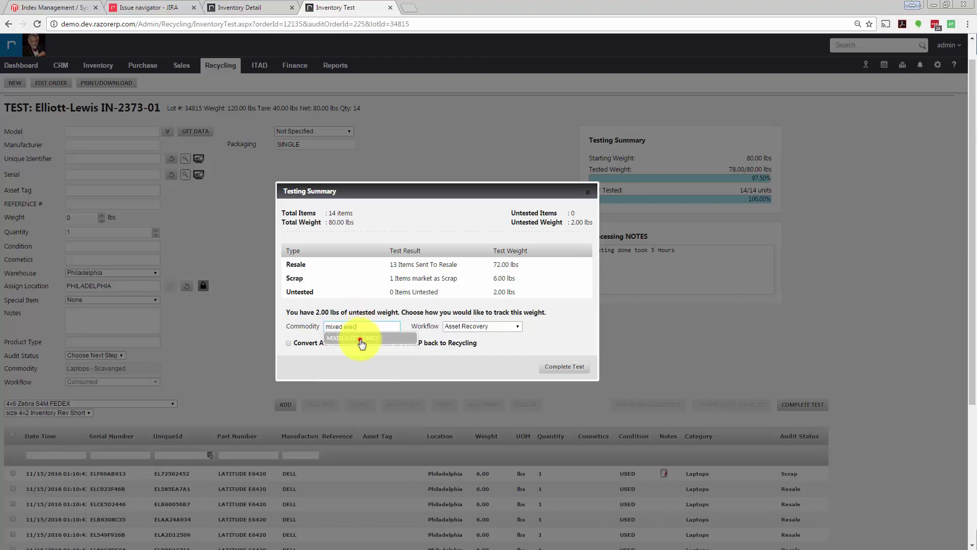
click(357, 338)
click(449, 326)
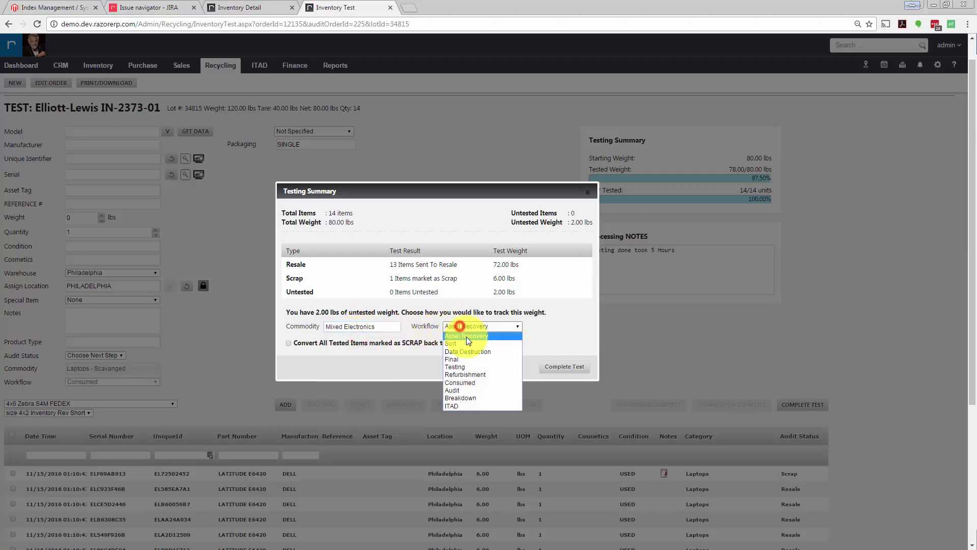
click(462, 382)
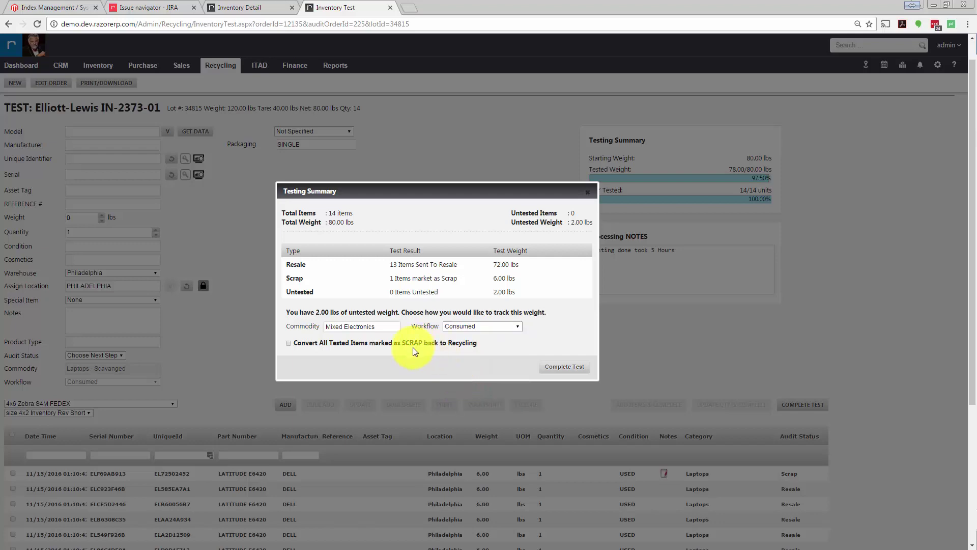
click(565, 368)
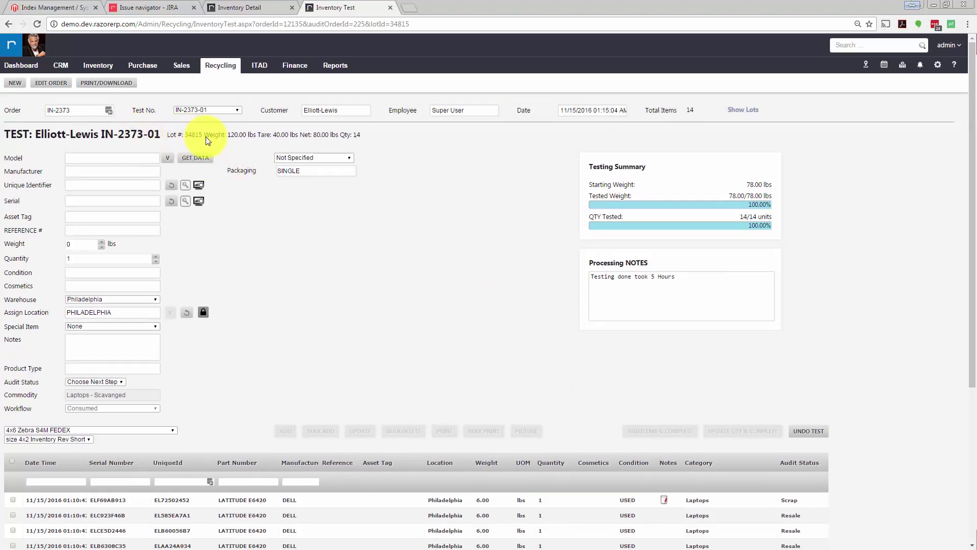
Open the recycling inventory detail and show the lots in History.
click(279, 255)
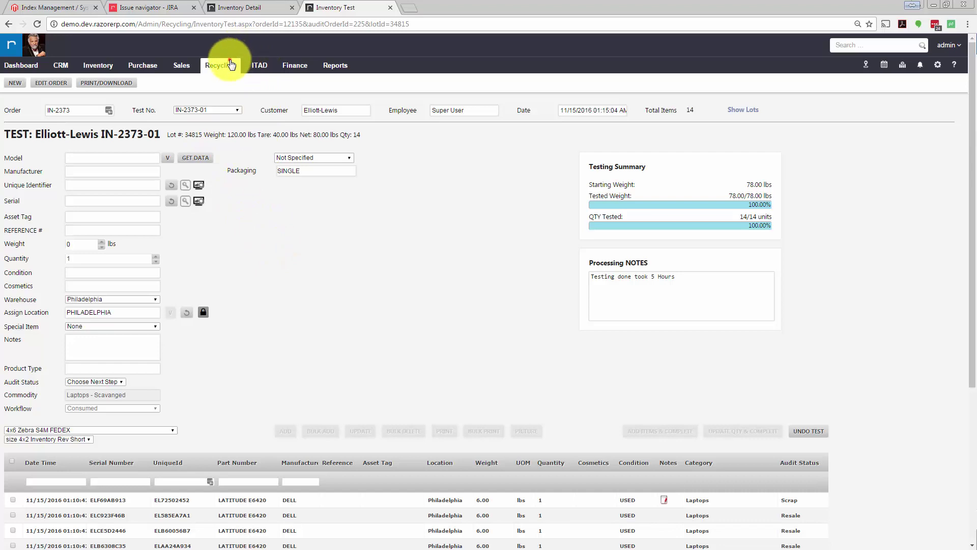
click(229, 61)
click(230, 80)
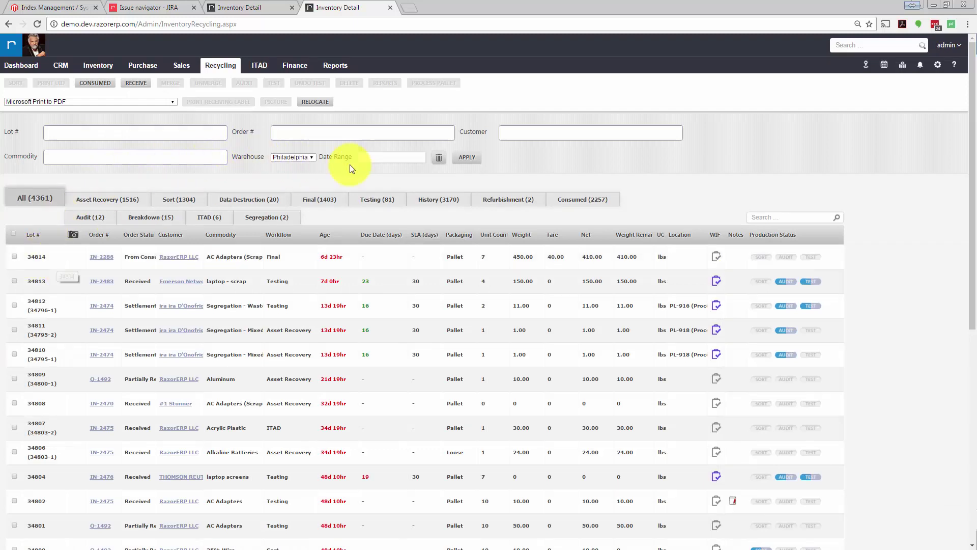
click(429, 199)
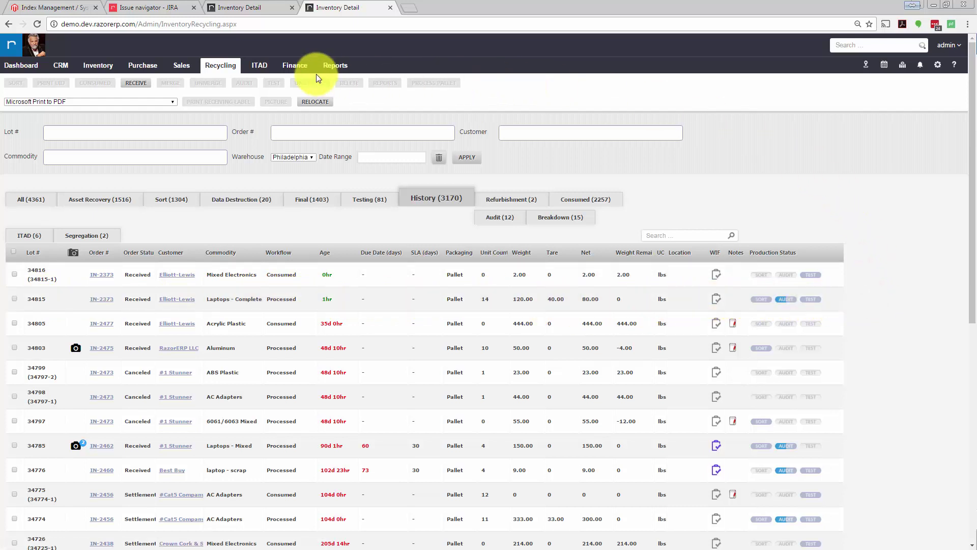
Copy the order number of the new Mixed Electronics lot and use it to find and open that order's settlement.
click(225, 66)
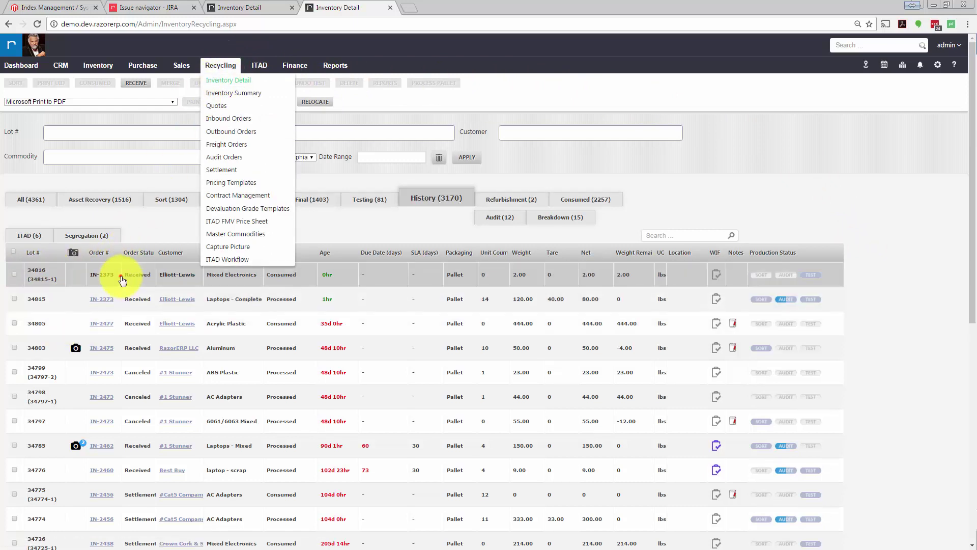
drag(121, 275, 90, 276)
key(ctrl+c)
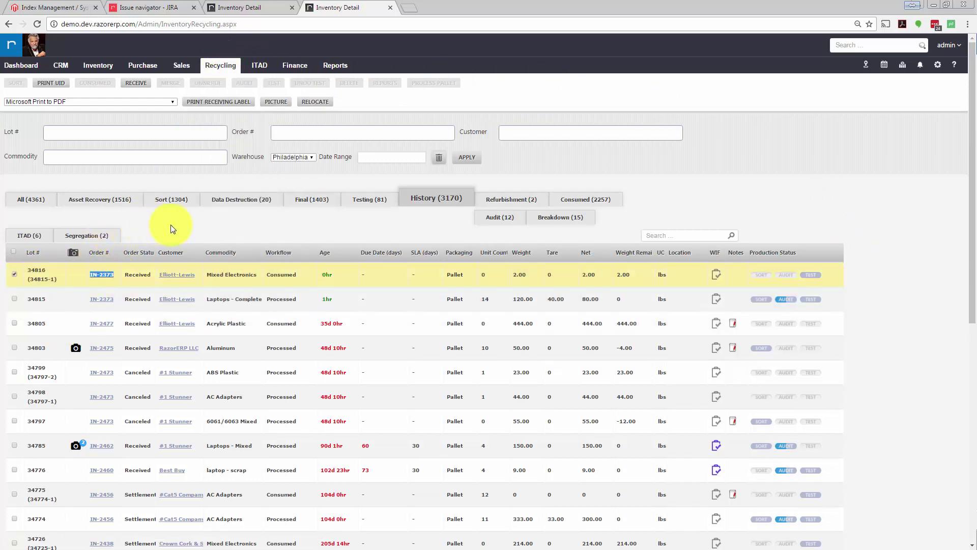
click(224, 66)
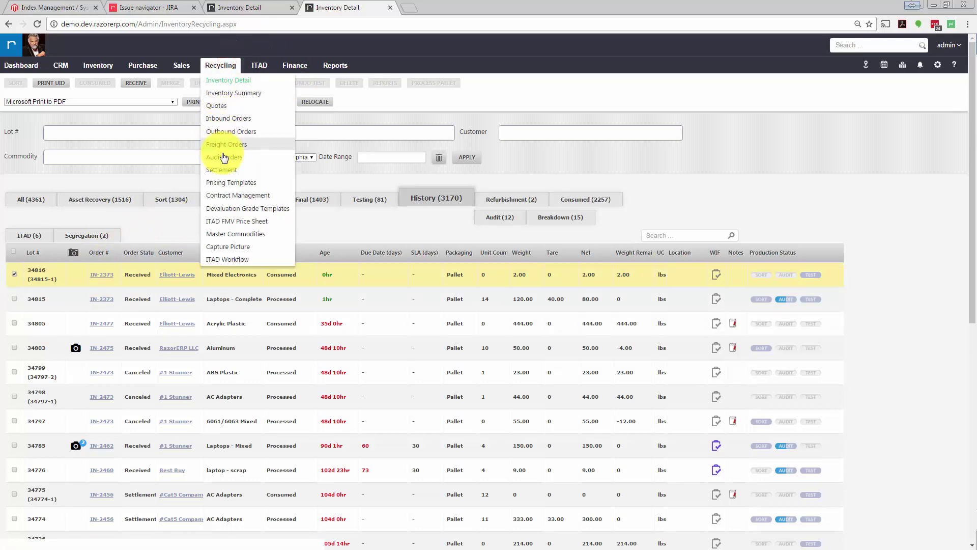
click(223, 170)
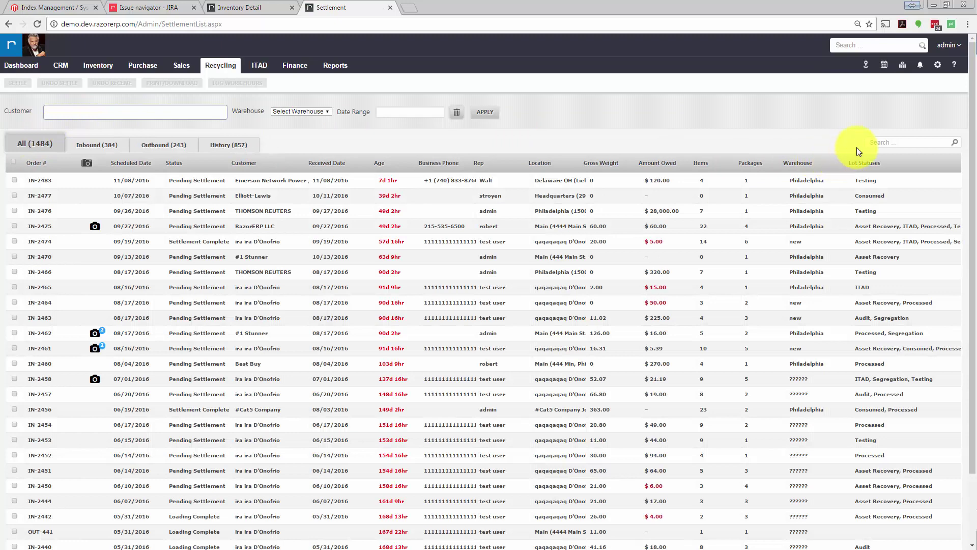
click(868, 145)
key(ctrl+v)
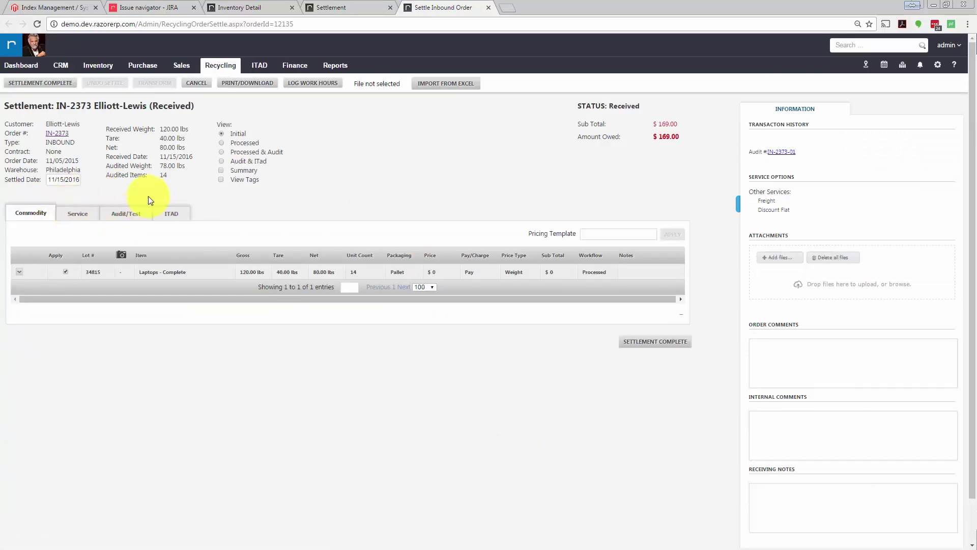
Switch the settlement to the Processed & Audit view and examine the tested units' commodities, channels and notes.
click(262, 151)
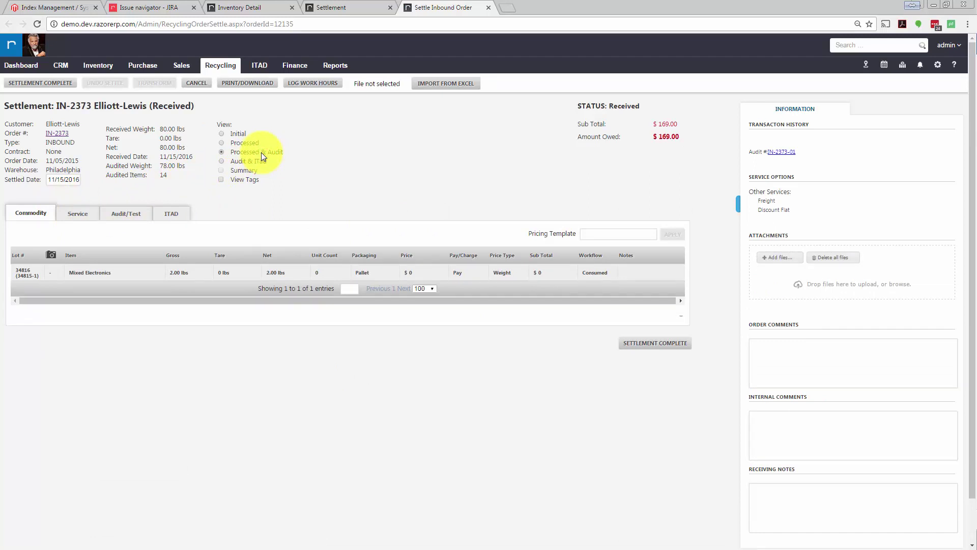
click(116, 217)
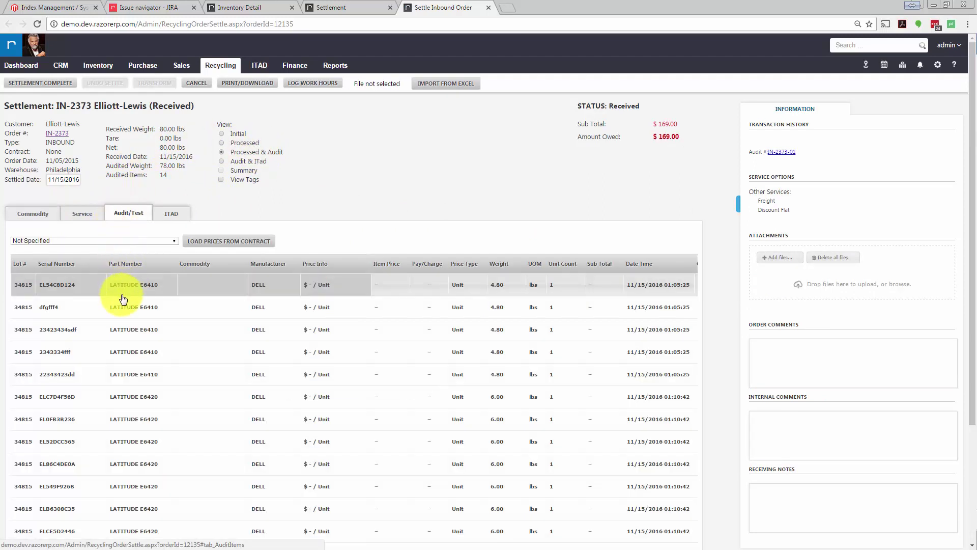
scroll(120, 305, down, 3)
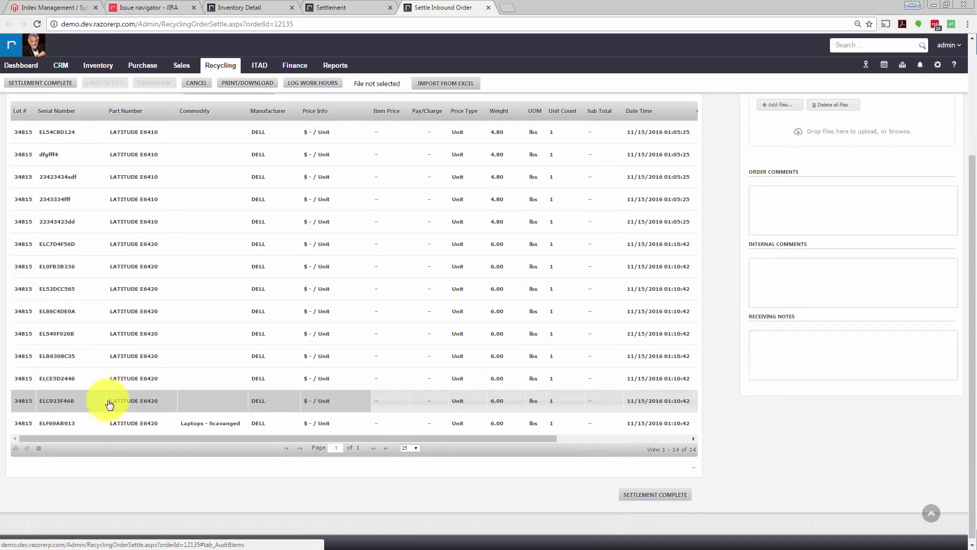
scroll(109, 403, up, 3)
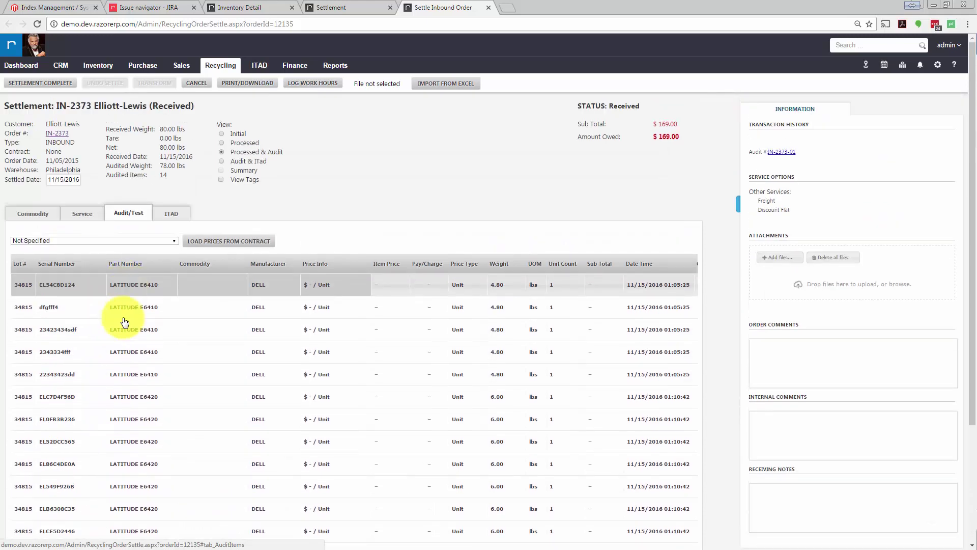
scroll(116, 361, down, 3)
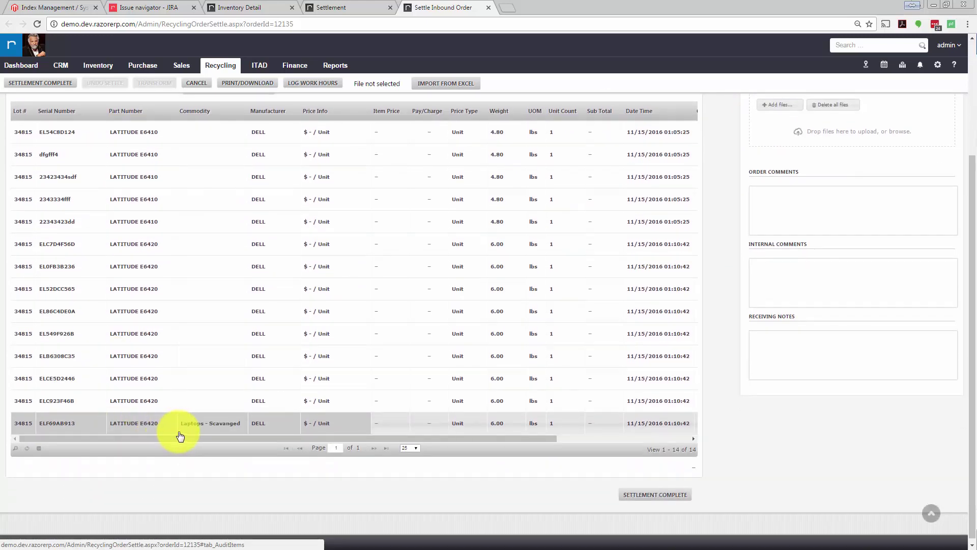
drag(186, 439, 291, 440)
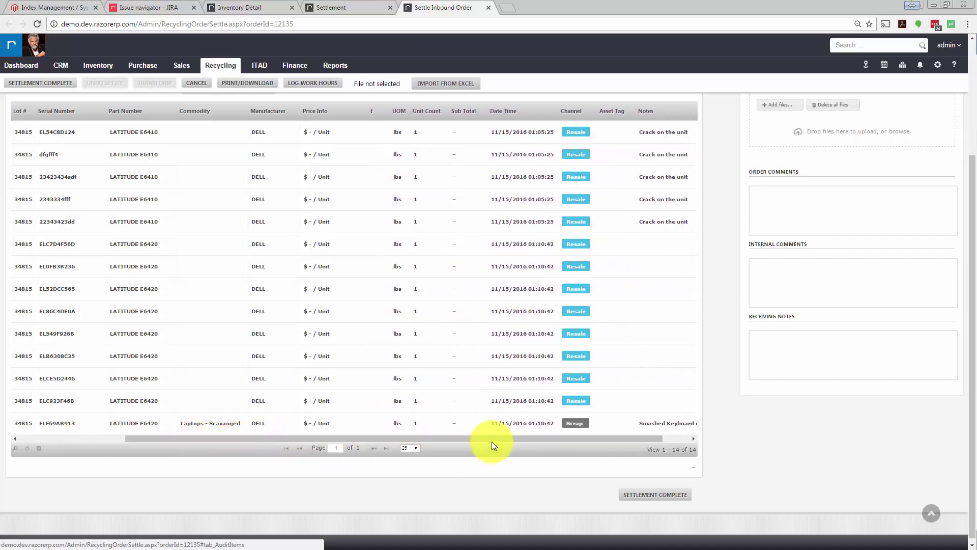
scroll(594, 320, up, 2)
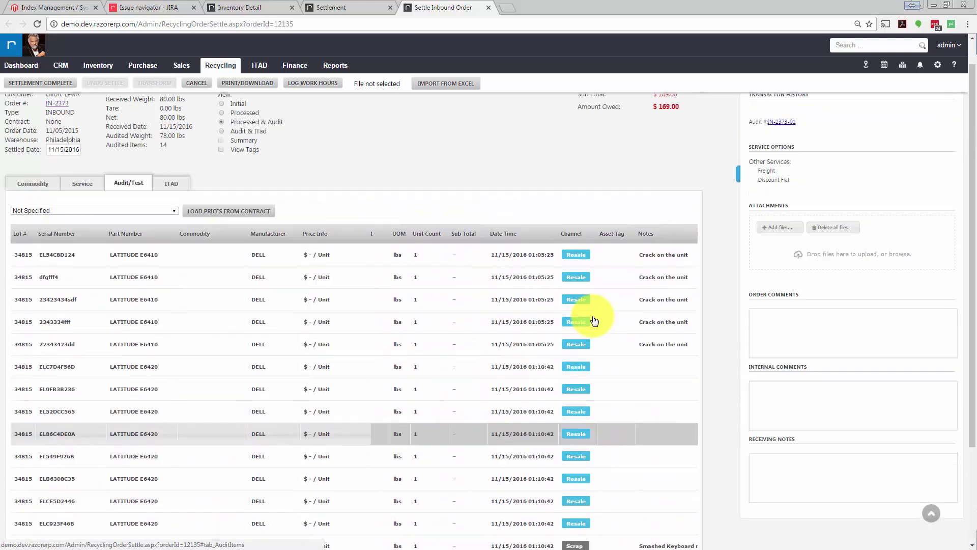
scroll(594, 320, up, 1)
scroll(594, 289, left, 3)
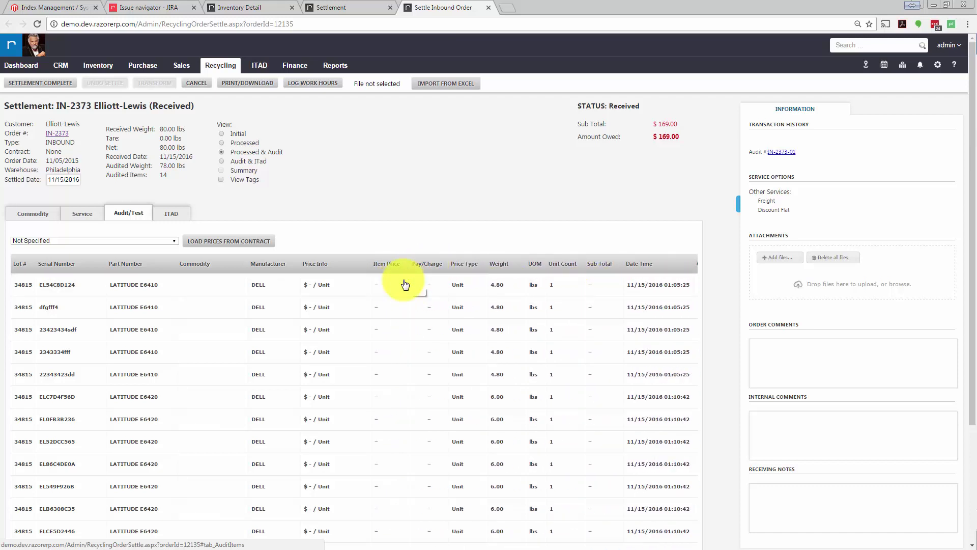
Open the item price for editing on the first four LATITUDE E6410 units in turn.
click(393, 286)
click(391, 310)
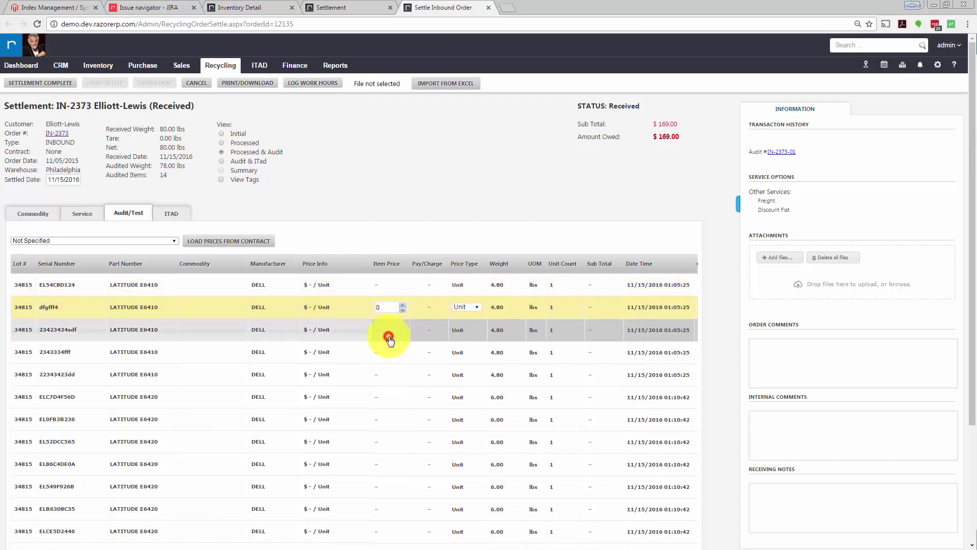
click(387, 331)
click(389, 356)
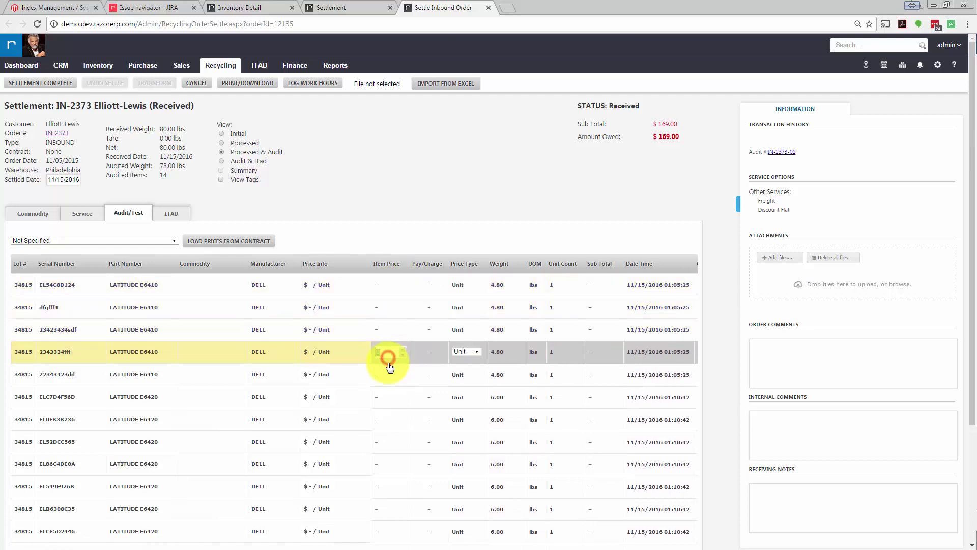
click(399, 240)
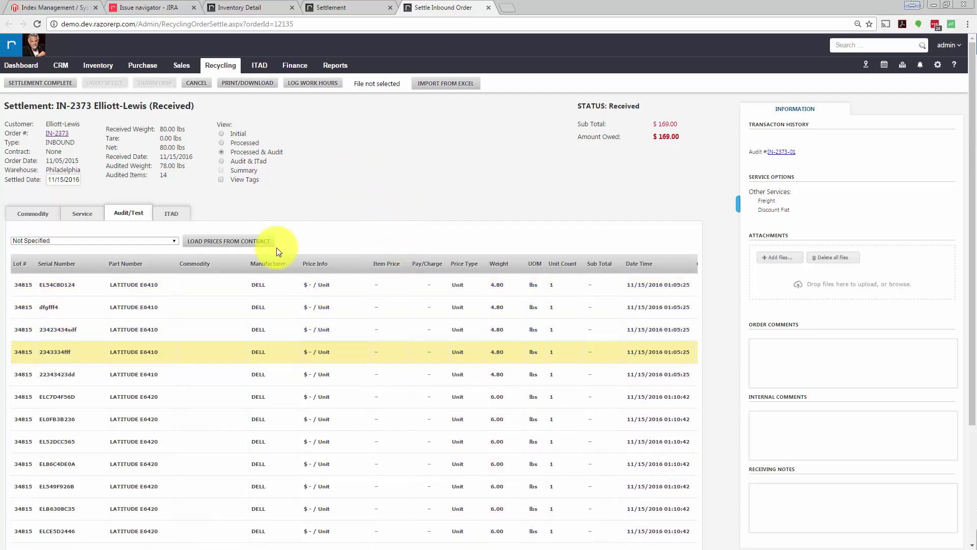